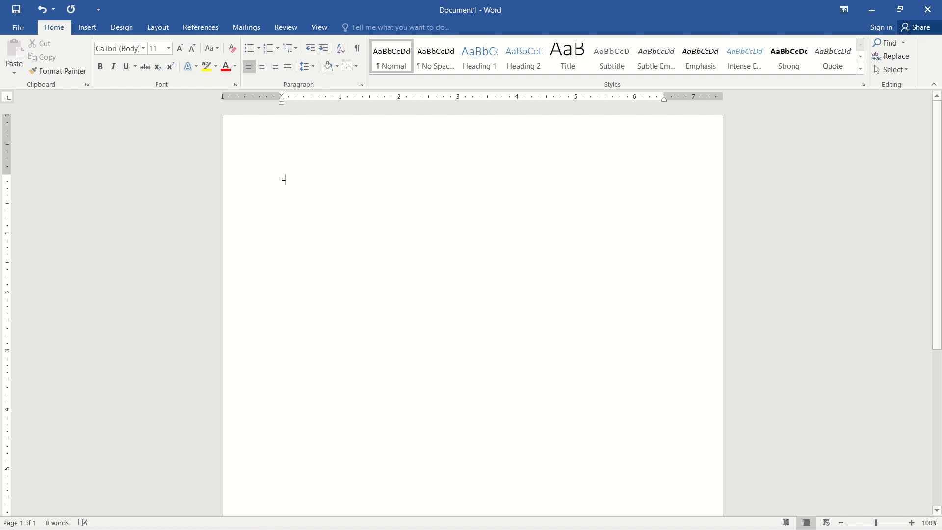
Generate two paragraphs of sample text with the formula =rand(2).
{"action": "type", "text": "rand("}
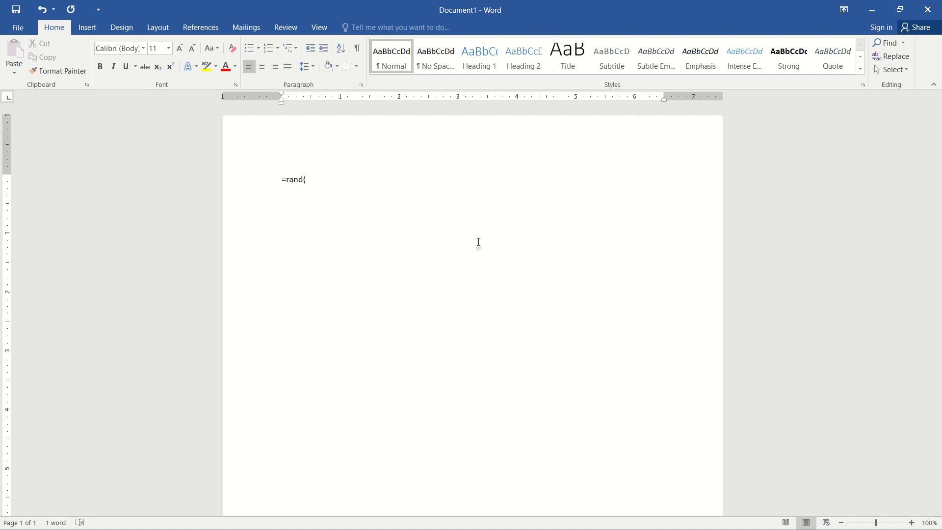
{"action": "type", "text": "2)"}
{"action": "key", "text": "Return"}
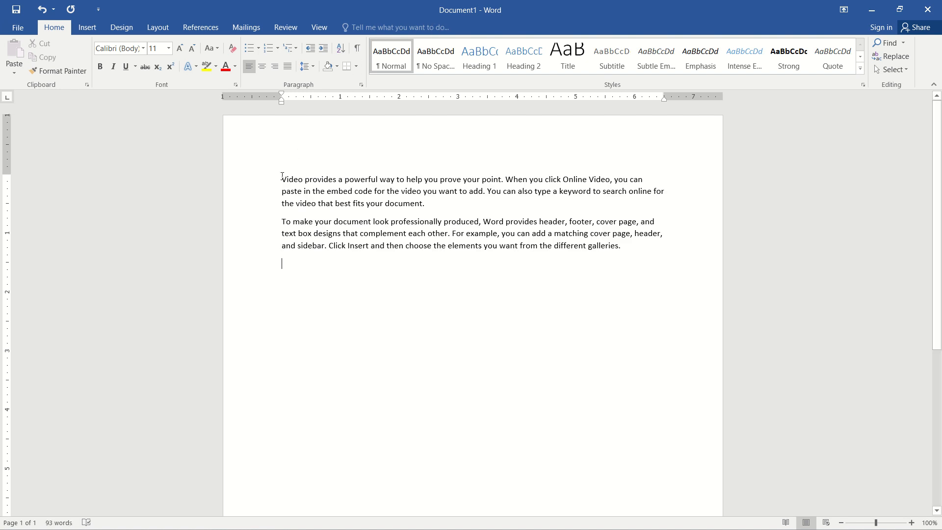
Apply bold, italic, underline and strikethrough to the first line of the first paragraph, through "you can".
{"action": "left_click_drag", "start_coordinate": [282, 177], "coordinate": [658, 180]}
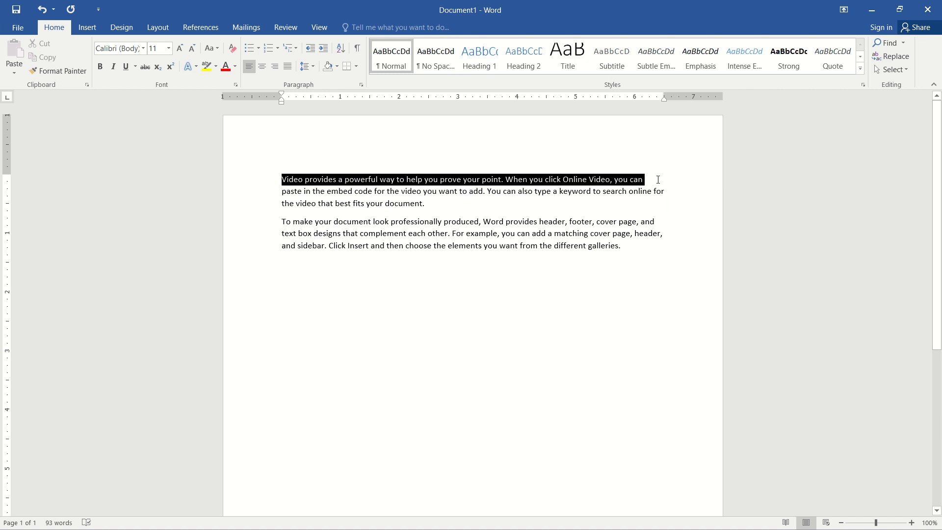
{"action": "left_click", "coordinate": [100, 67]}
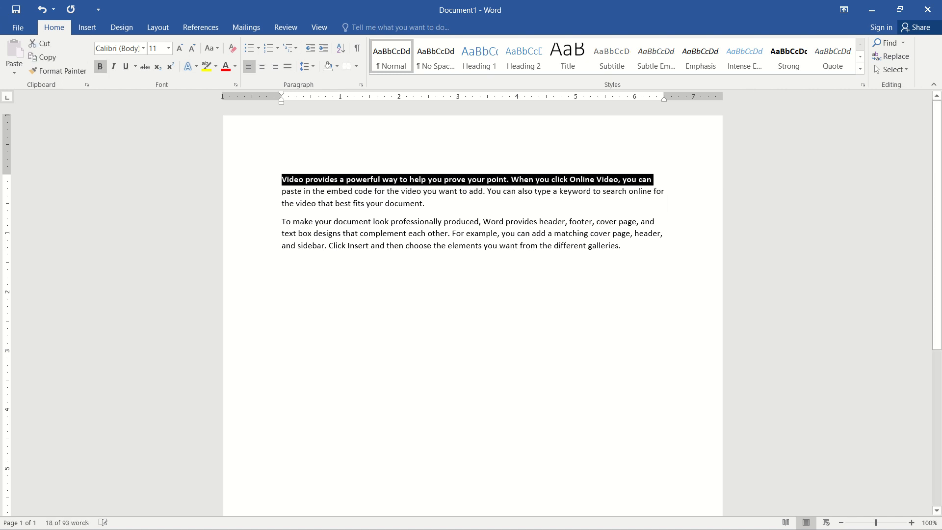
{"action": "left_click", "coordinate": [911, 523]}
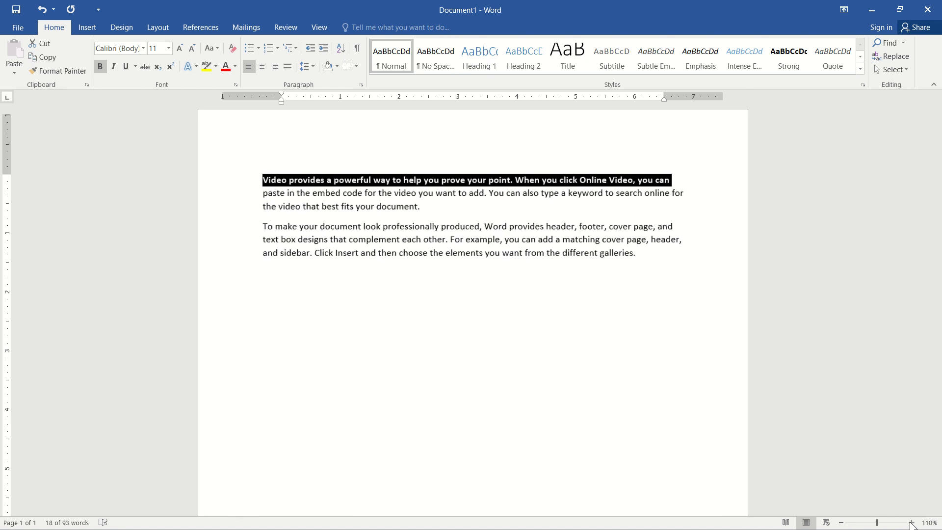
{"action": "left_click", "coordinate": [911, 522]}
{"action": "left_click", "coordinate": [911, 522]}
{"action": "left_click", "coordinate": [912, 523]}
{"action": "left_click", "coordinate": [911, 523]}
{"action": "left_click", "coordinate": [911, 522]}
{"action": "left_click", "coordinate": [911, 523]}
{"action": "left_click", "coordinate": [911, 522]}
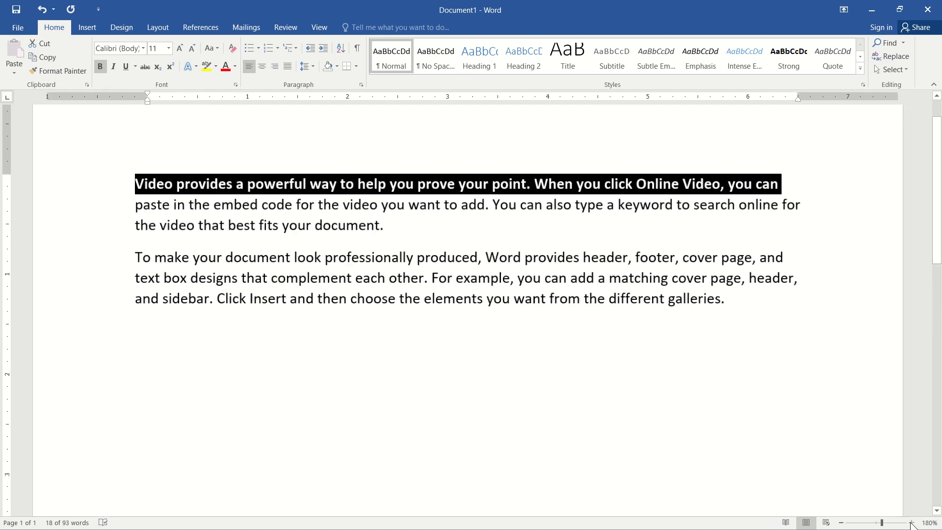
{"action": "left_click", "coordinate": [842, 523]}
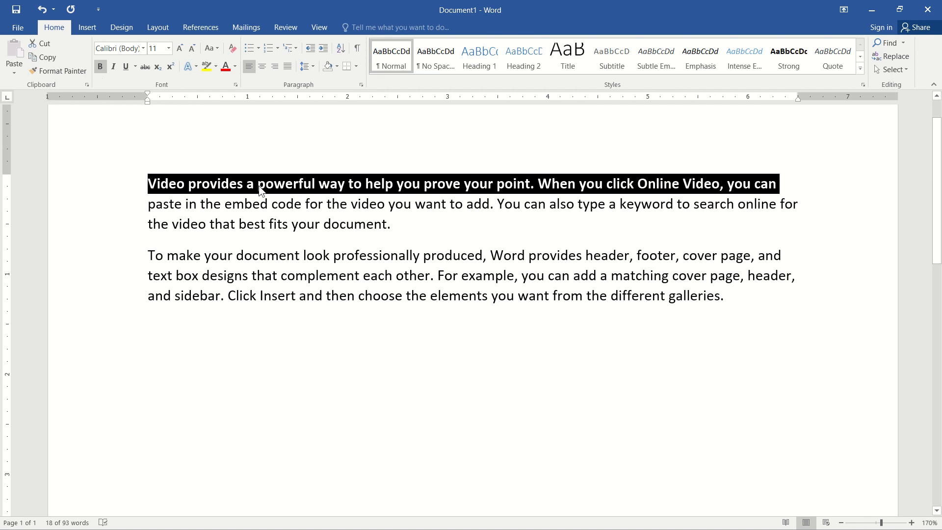
{"action": "left_click", "coordinate": [110, 63]}
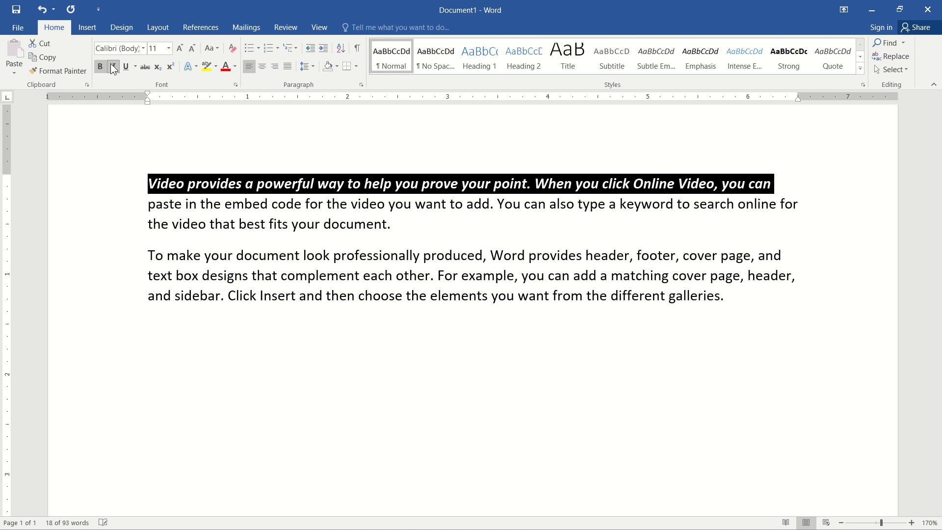
{"action": "left_click", "coordinate": [125, 69]}
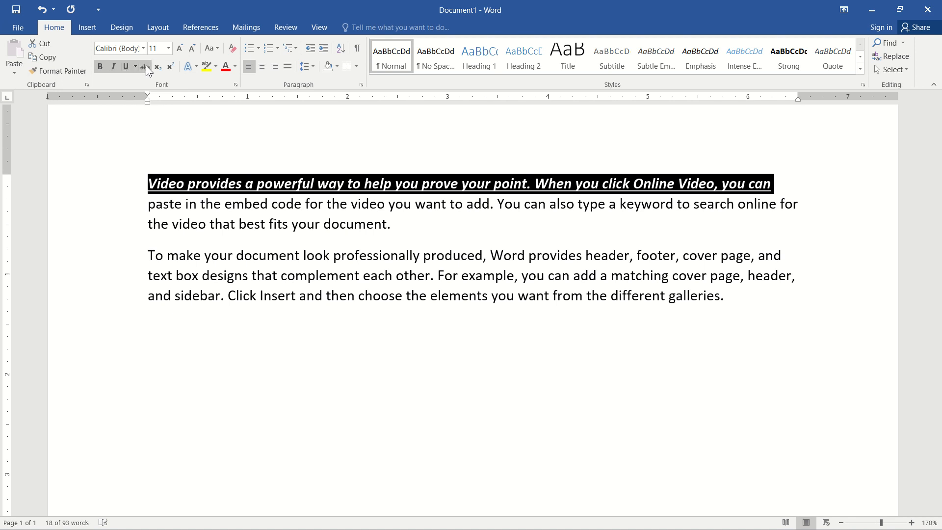
{"action": "left_click", "coordinate": [146, 67]}
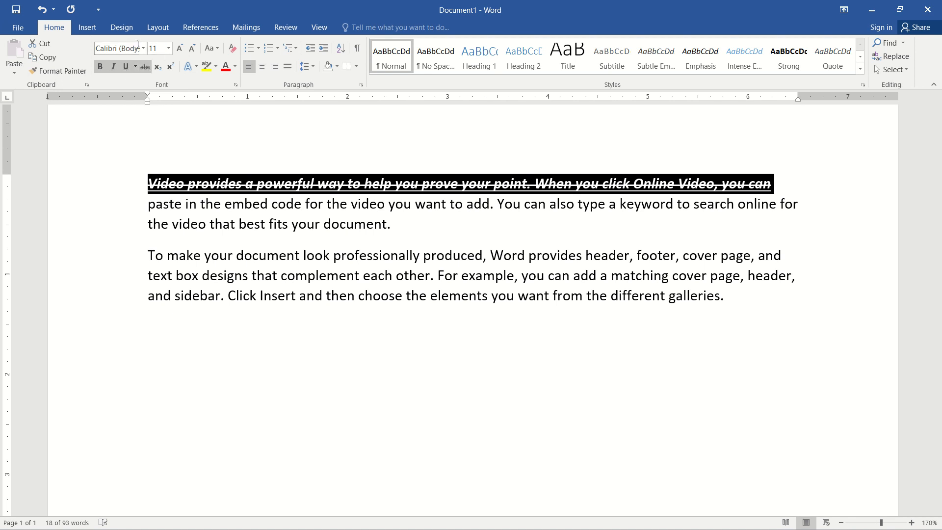
Set the formatted first-line text to the Freehand521 BT font at size 12.
{"action": "left_click", "coordinate": [143, 48]}
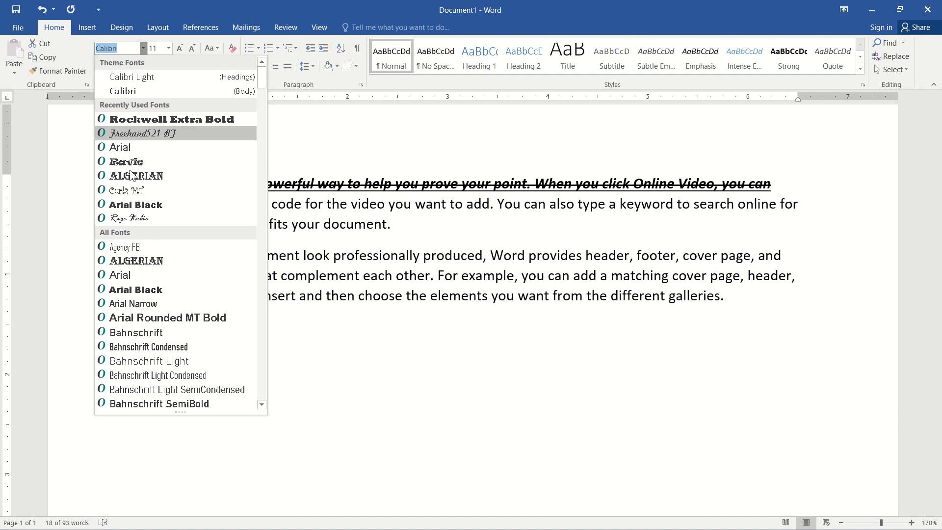
{"action": "left_click", "coordinate": [143, 134]}
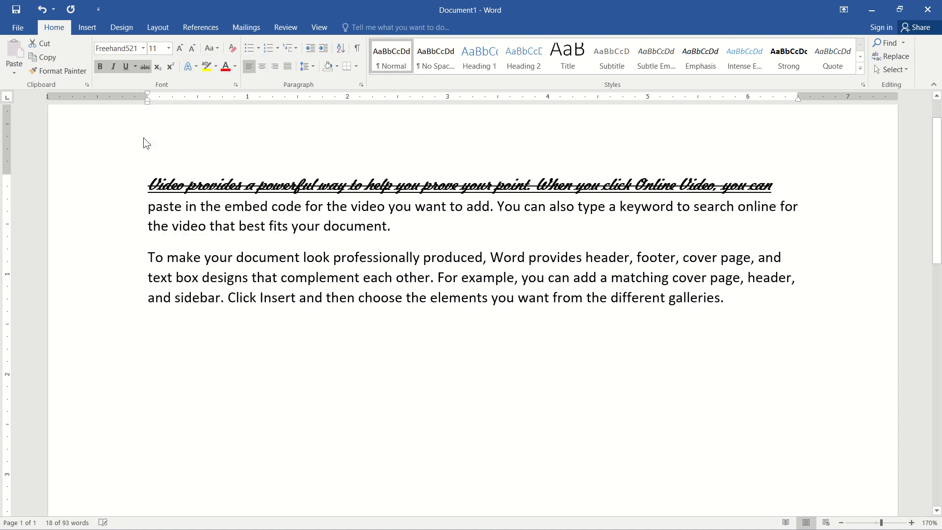
{"action": "left_click", "coordinate": [167, 48]}
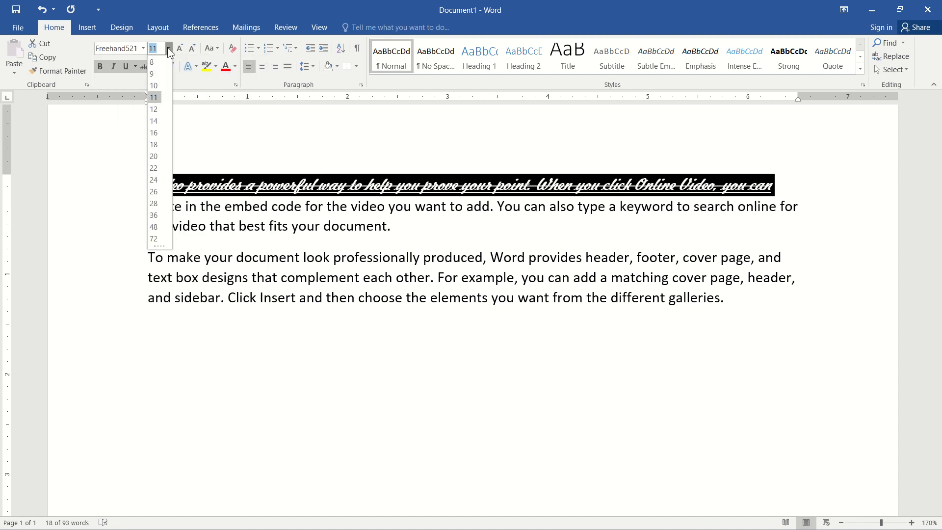
{"action": "left_click", "coordinate": [154, 109]}
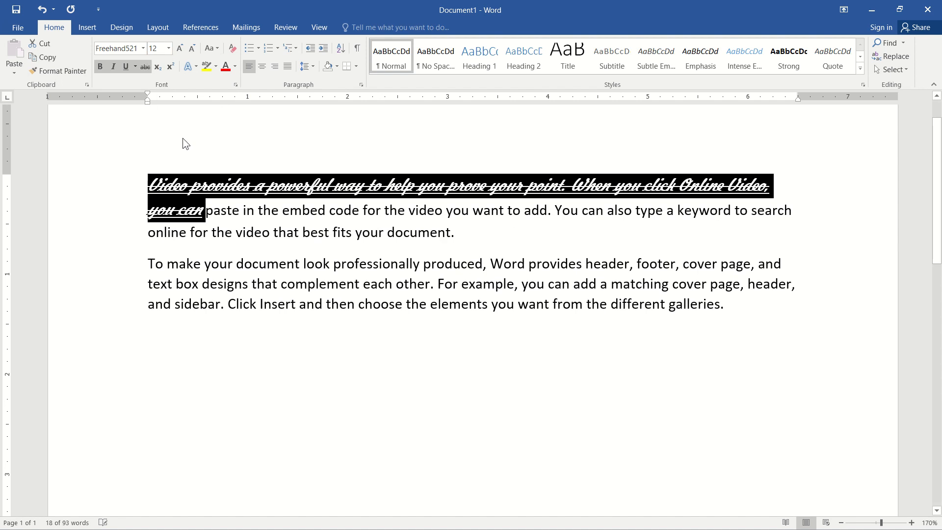
Color the formatted text at the start of the first paragraph red and give it a light gray highlight.
{"action": "left_click", "coordinate": [226, 69]}
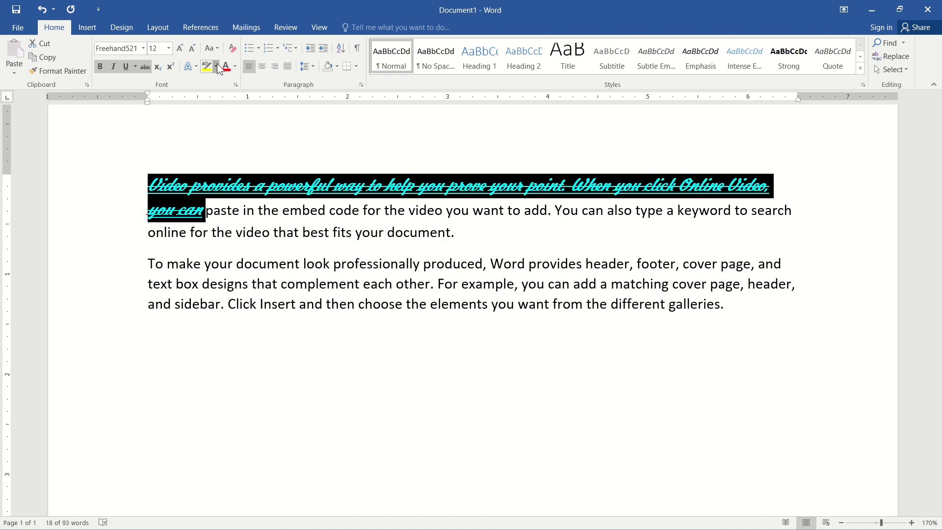
{"action": "left_click", "coordinate": [216, 66]}
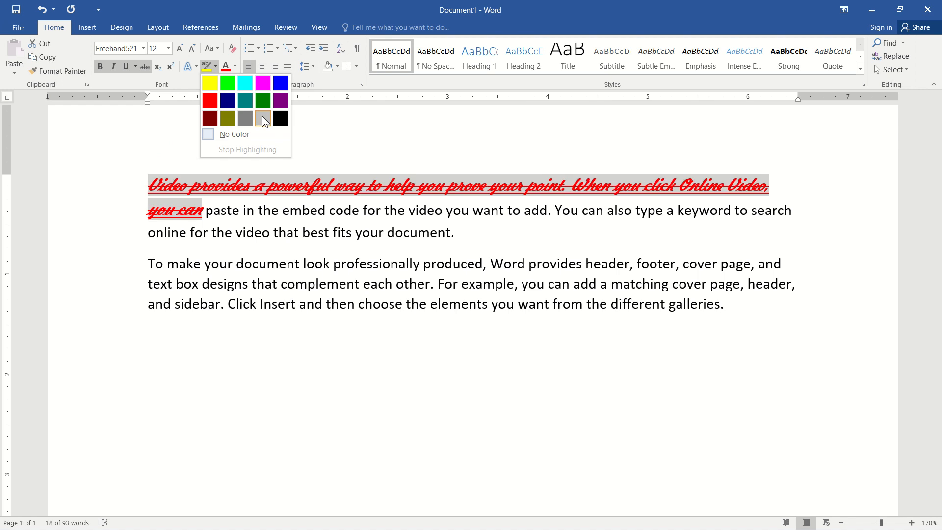
{"action": "left_click", "coordinate": [263, 120]}
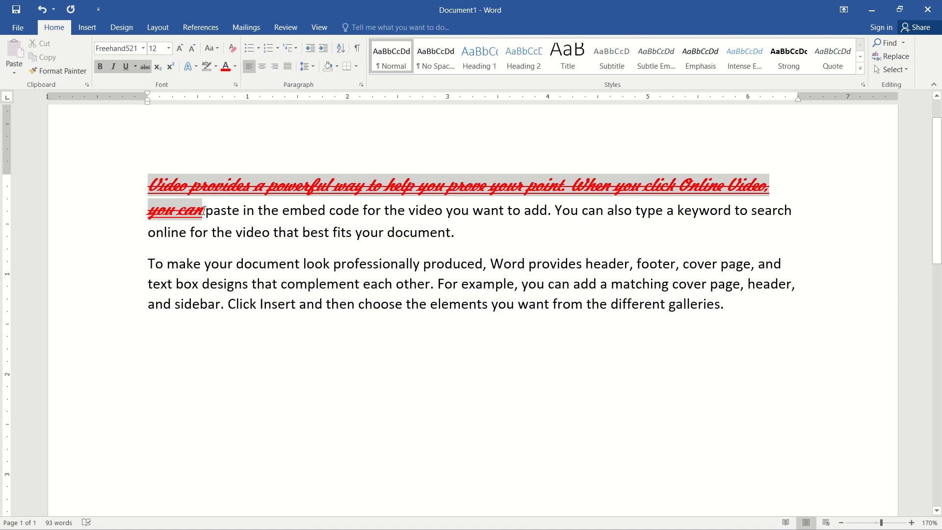
{"action": "left_click_drag", "start_coordinate": [204, 208], "coordinate": [148, 186]}
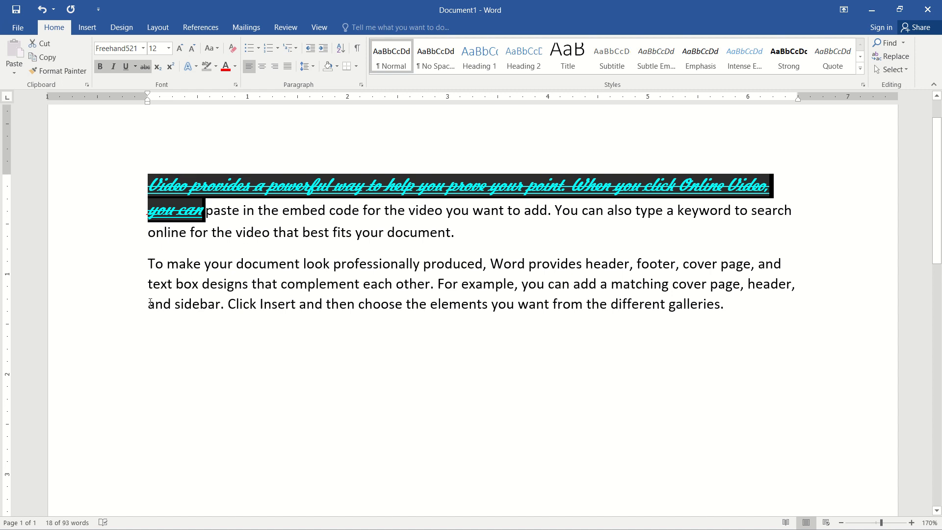
{"action": "left_click_drag", "start_coordinate": [149, 302], "coordinate": [747, 325]}
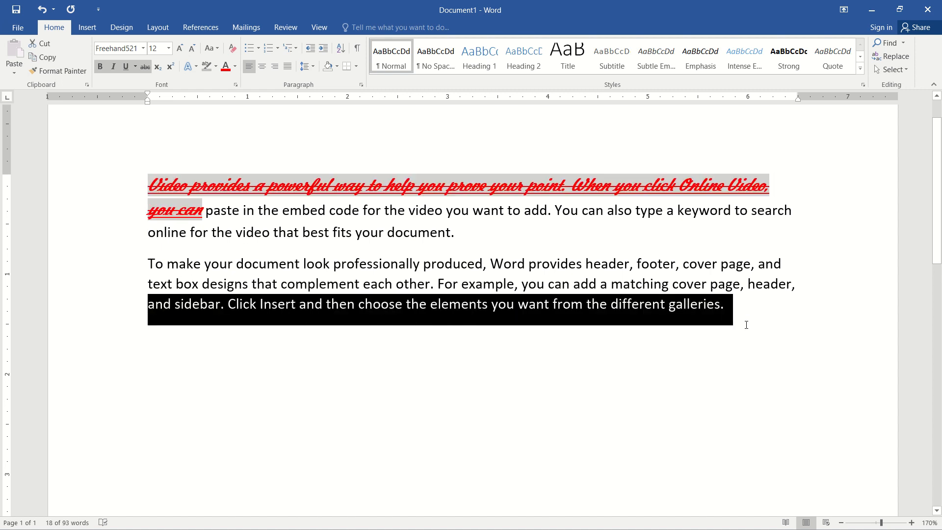
{"action": "left_click", "coordinate": [601, 349]}
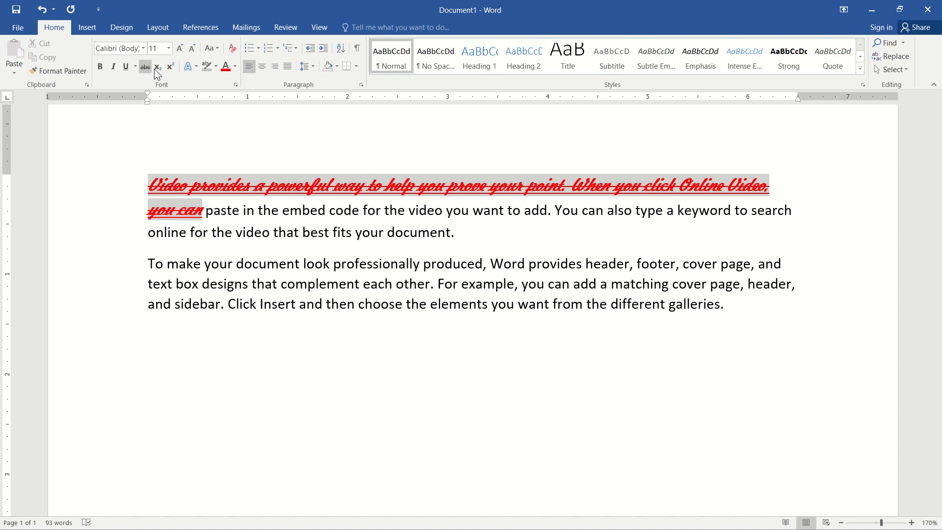
{"action": "left_click", "coordinate": [170, 67]}
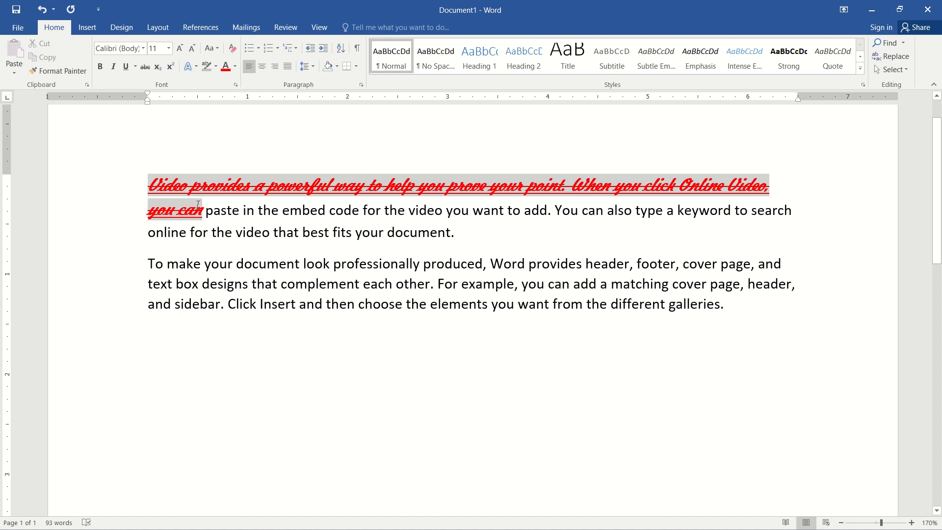
Copy the formatting of the opening red text to the sentence "Click Insert and then choose the elements you want from the different galleries." with Format Painter.
{"action": "left_click_drag", "start_coordinate": [203, 214], "coordinate": [155, 190]}
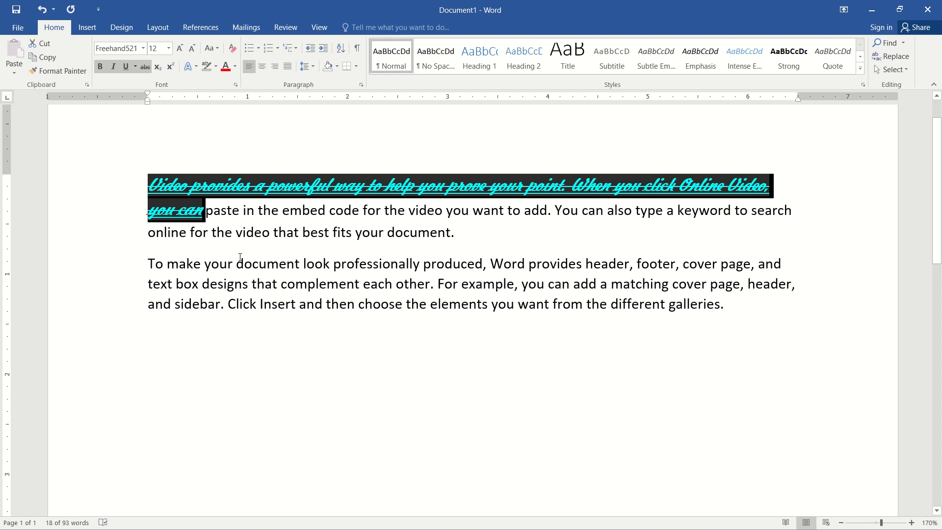
{"action": "left_click", "coordinate": [56, 72]}
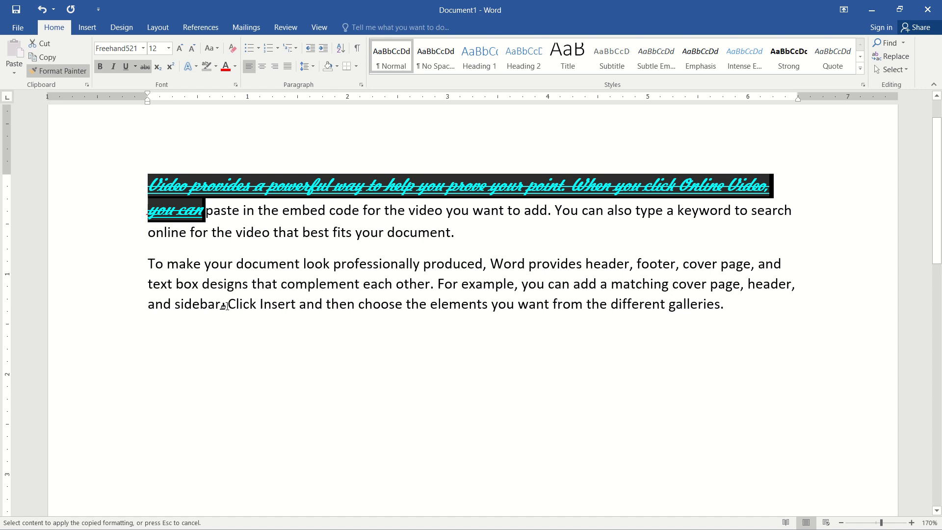
{"action": "mouse_move", "coordinate": [225, 304]}
{"action": "left_mouse_down"}
{"action": "mouse_move", "coordinate": [722, 311]}
{"action": "mouse_move", "coordinate": [723, 320]}
{"action": "left_mouse_up"}
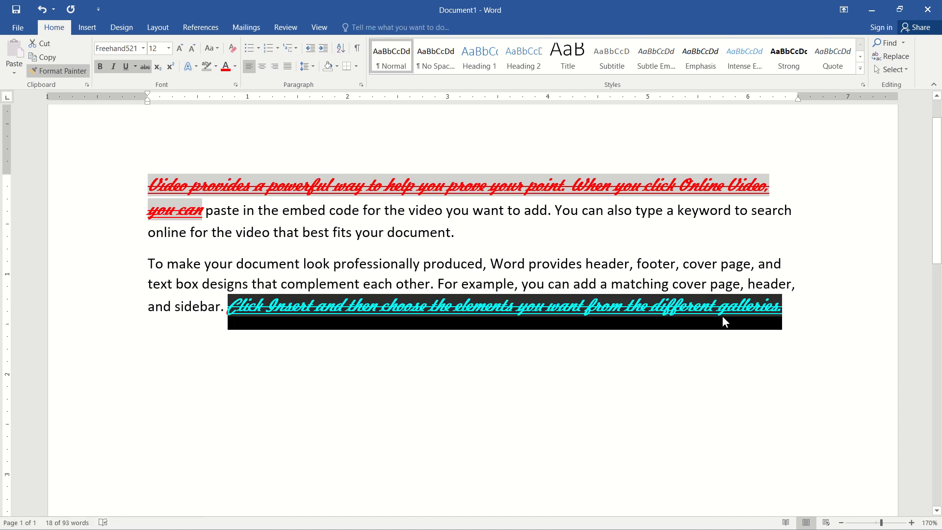
{"action": "left_click", "coordinate": [427, 287]}
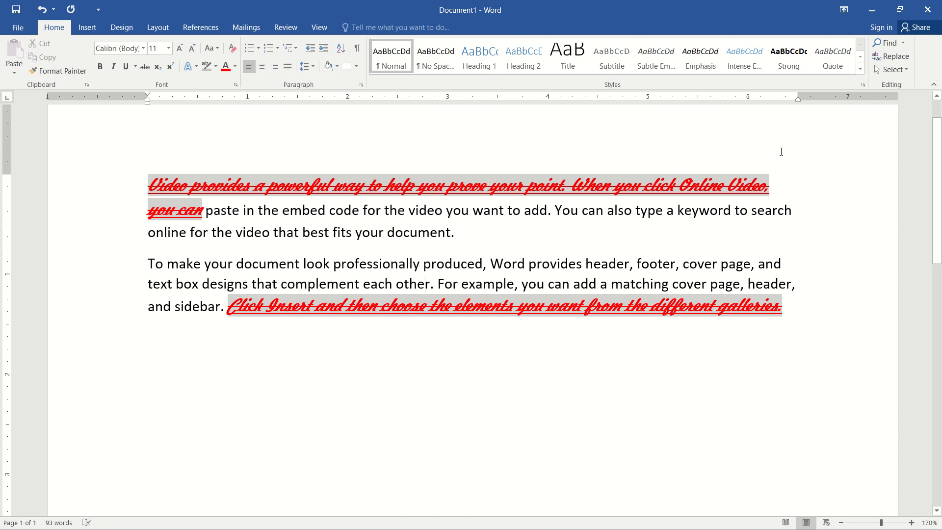
Copy the formatting of "Online Video," to "Word provides header, footer" in the second paragraph with Format Painter.
{"action": "left_click_drag", "start_coordinate": [770, 190], "coordinate": [680, 188]}
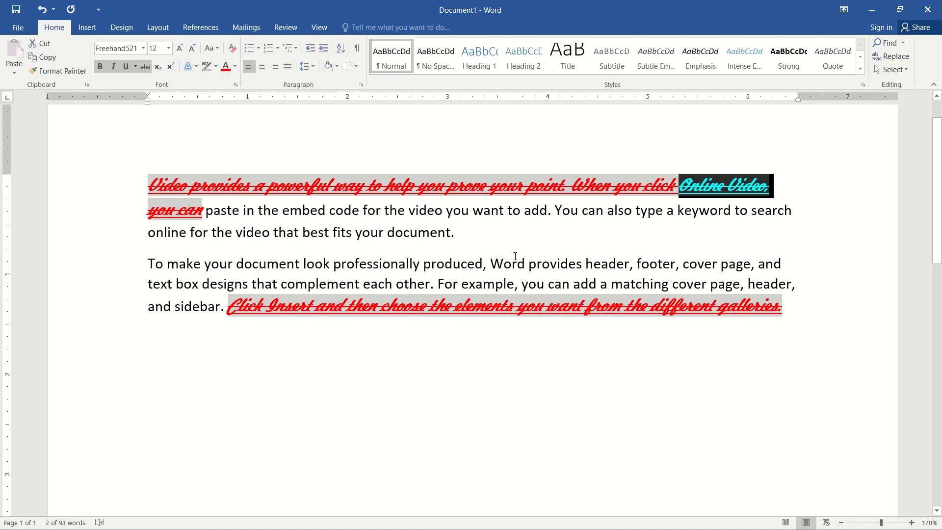
{"action": "left_click", "coordinate": [55, 72]}
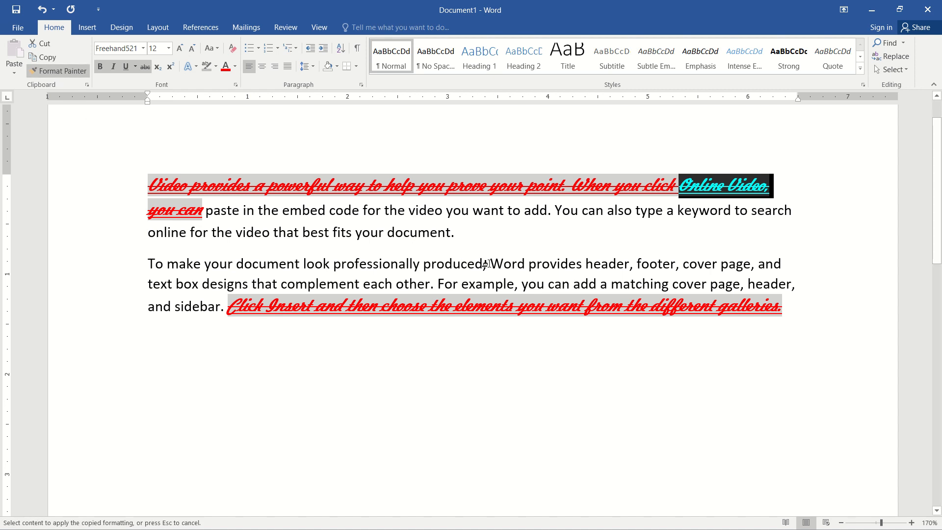
{"action": "left_click_drag", "start_coordinate": [490, 264], "coordinate": [673, 270]}
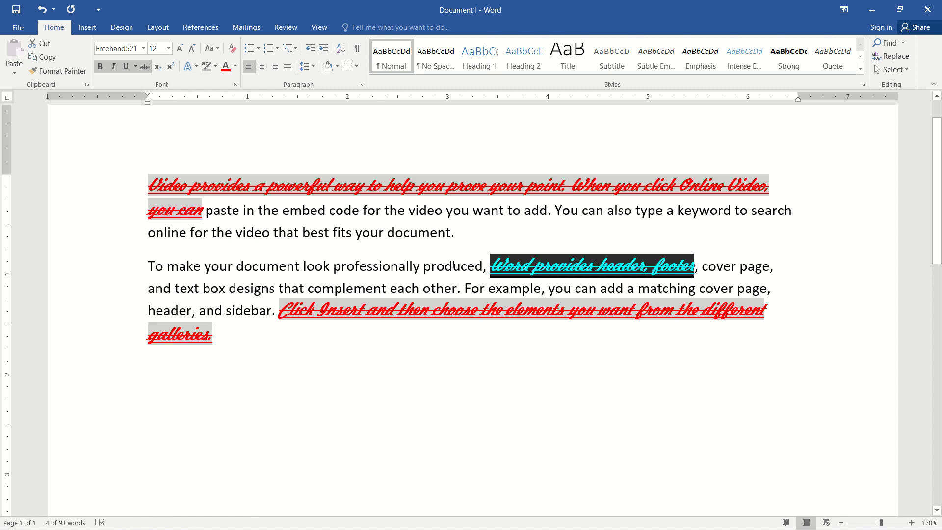
{"action": "left_click", "coordinate": [453, 266]}
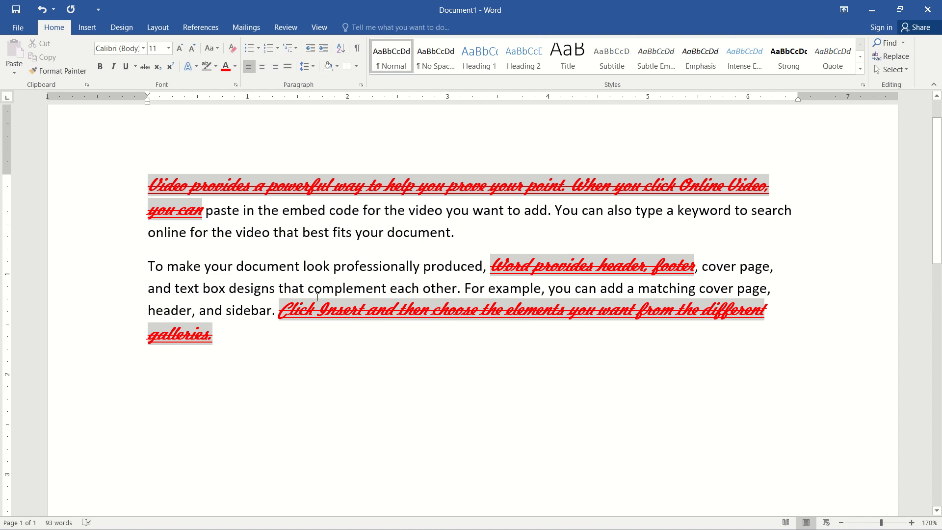
{"action": "left_click", "coordinate": [263, 335]}
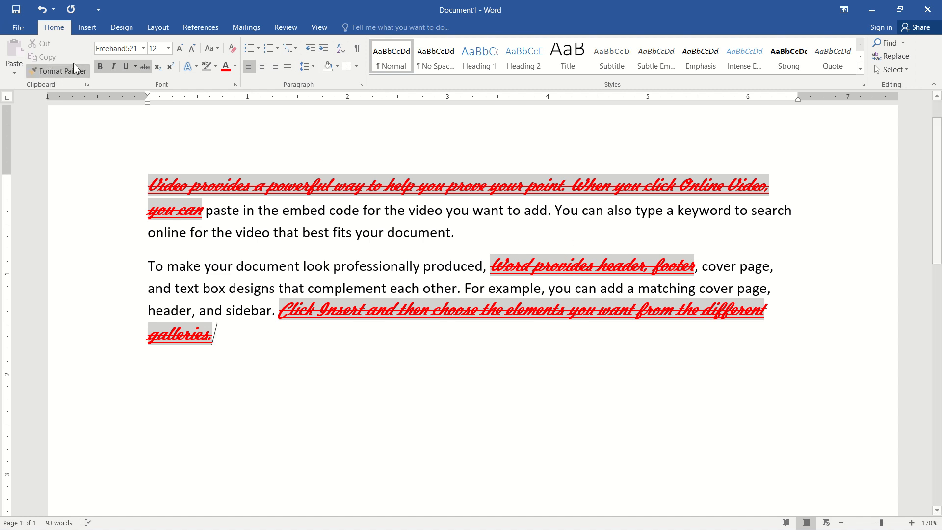
Undo both Format Painter applications in the second paragraph, plus the gray highlight and red font color on the opening text.
{"action": "left_click", "coordinate": [43, 9]}
{"action": "left_click", "coordinate": [496, 284]}
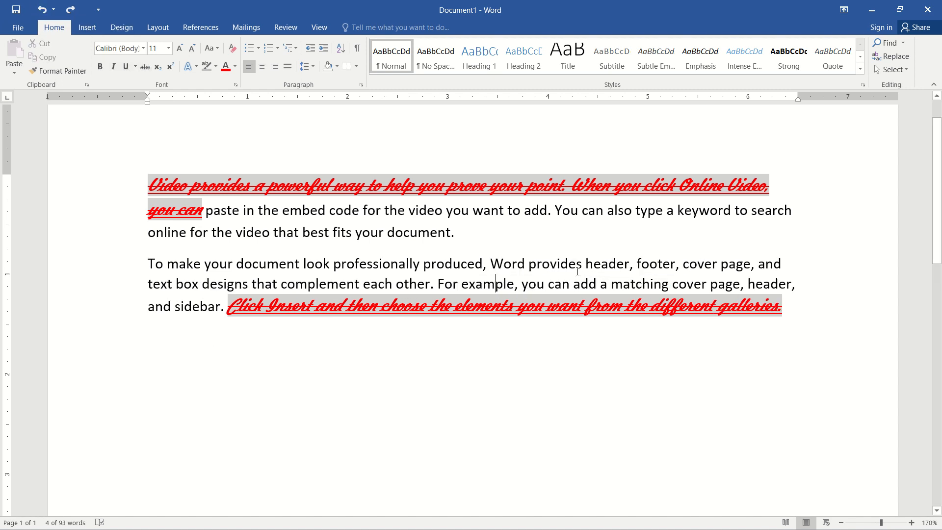
{"action": "left_click", "coordinate": [42, 10]}
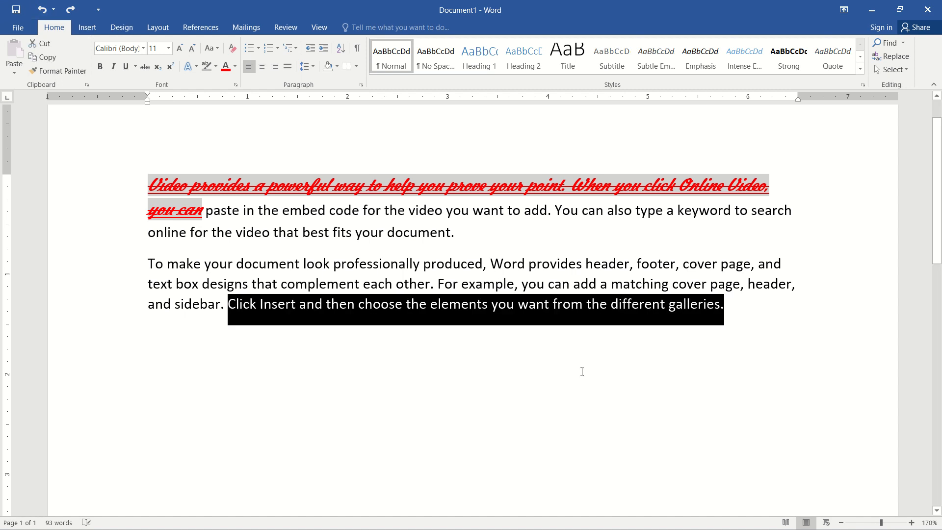
{"action": "left_click", "coordinate": [477, 310]}
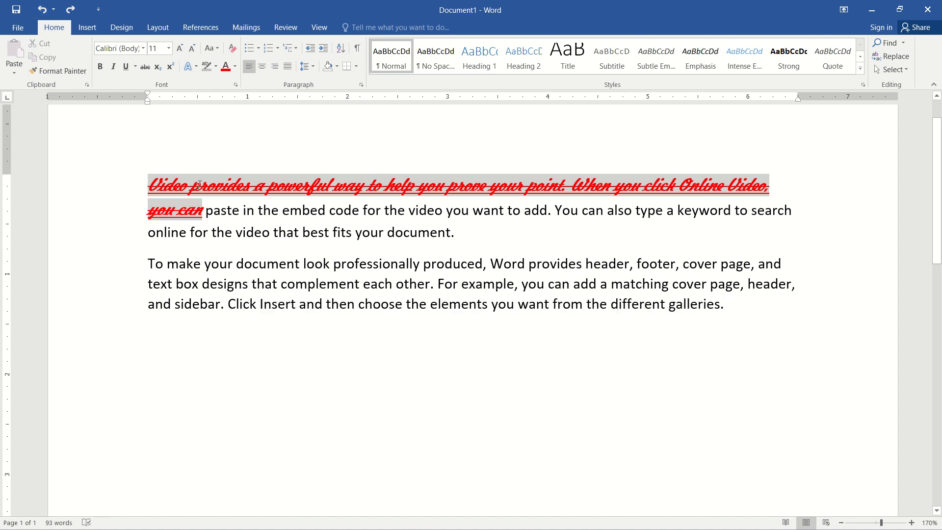
{"action": "left_click", "coordinate": [42, 11]}
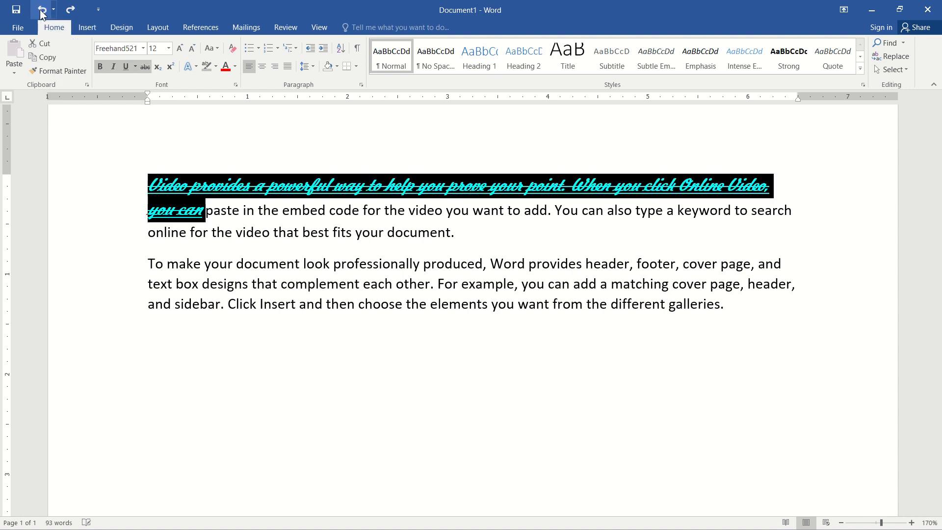
{"action": "left_click", "coordinate": [42, 11]}
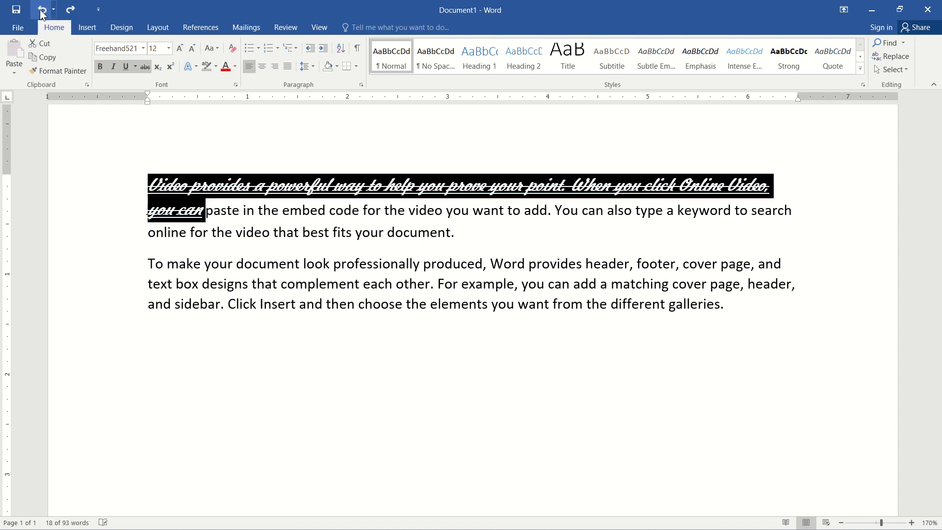
Undo the font size, font, strikethrough, underline, italic and bold formatting on the opening text of the first paragraph.
{"action": "left_click", "coordinate": [43, 10]}
{"action": "left_click", "coordinate": [42, 10]}
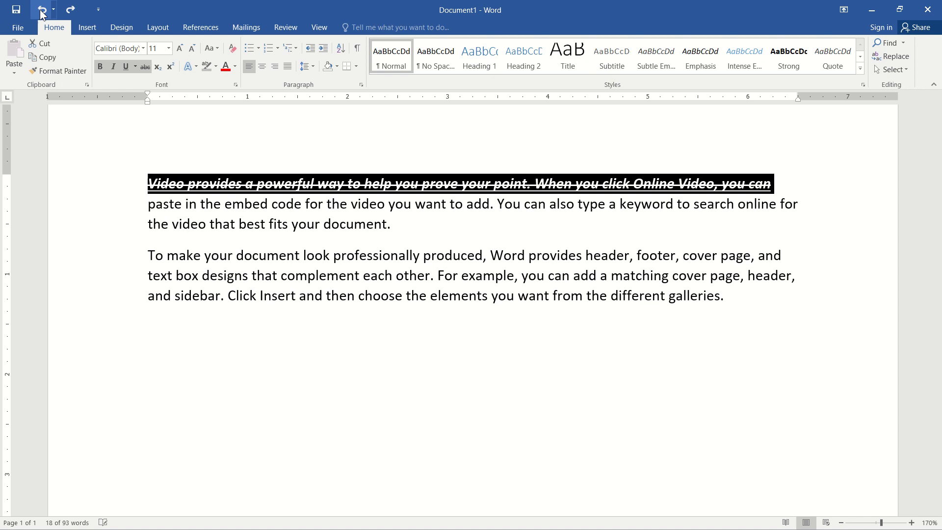
{"action": "left_click", "coordinate": [42, 11]}
{"action": "left_click", "coordinate": [42, 11]}
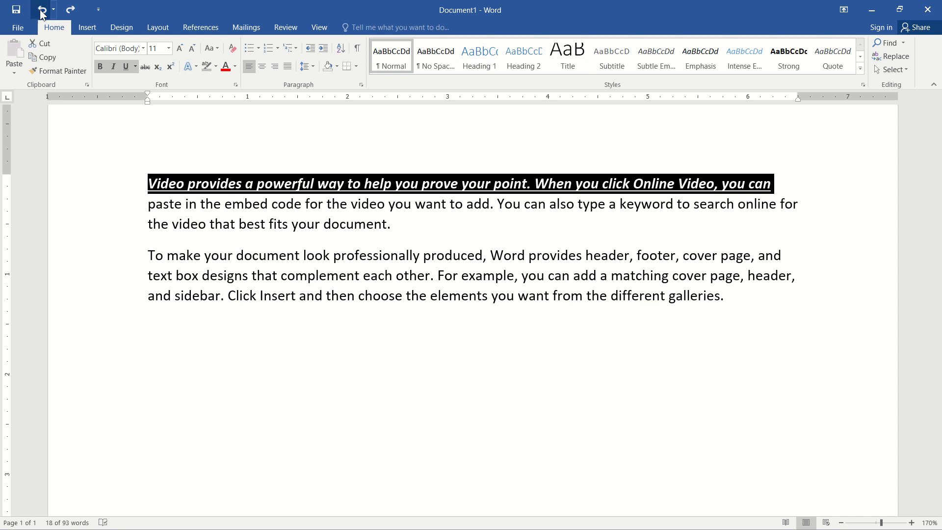
{"action": "left_click", "coordinate": [43, 11]}
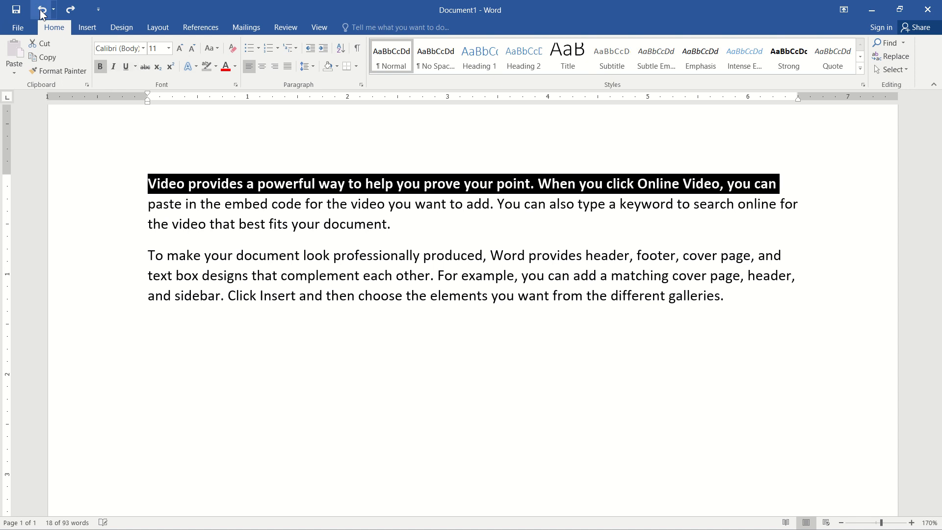
{"action": "left_click", "coordinate": [42, 11]}
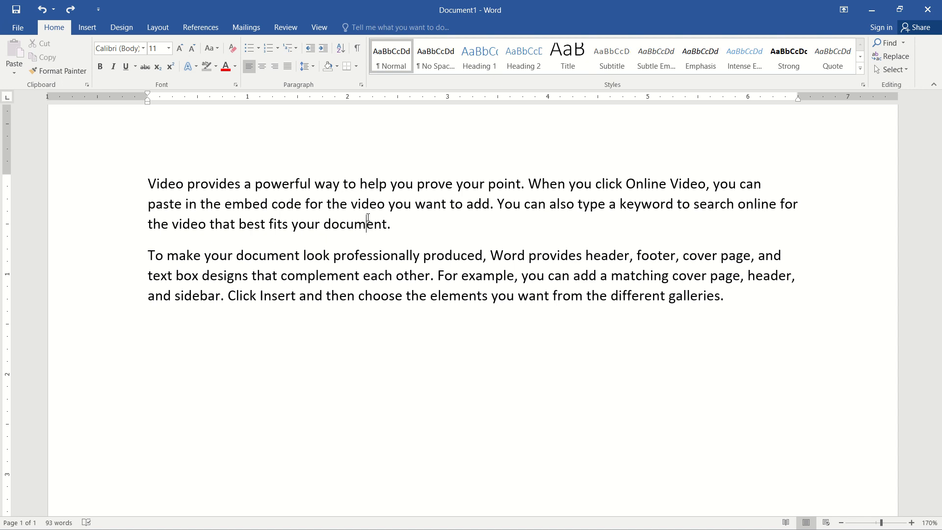
Redo all the formatting on the opening text and both Format Painter applications in the second paragraph, and clear the selection.
{"action": "left_click", "coordinate": [72, 11]}
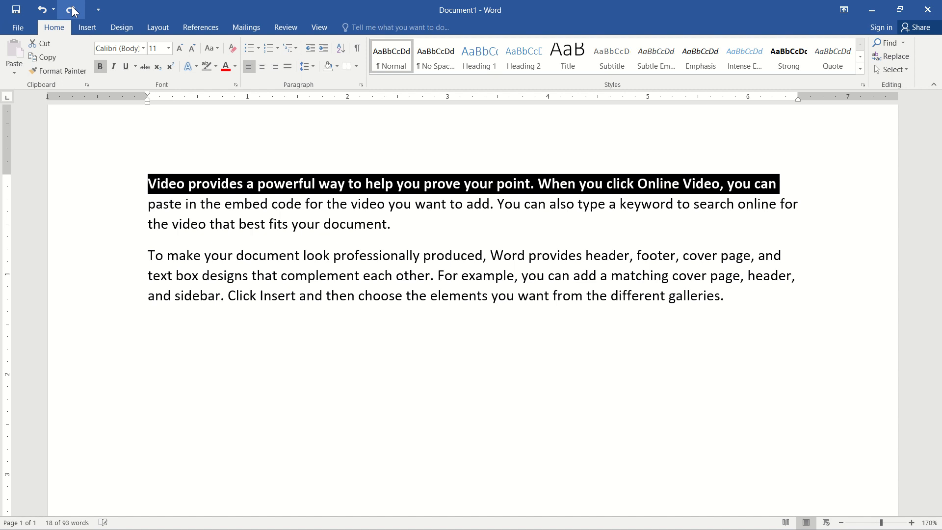
{"action": "left_click", "coordinate": [72, 10]}
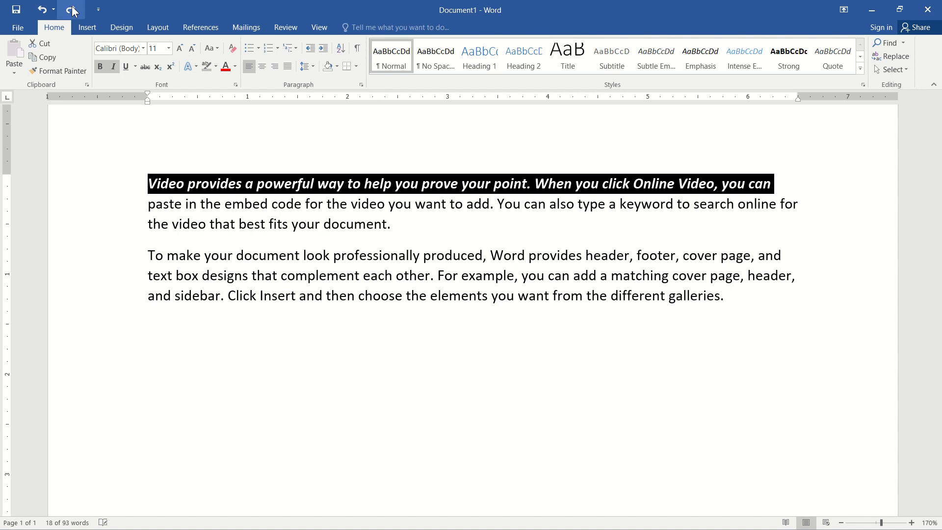
{"action": "left_click", "coordinate": [72, 11]}
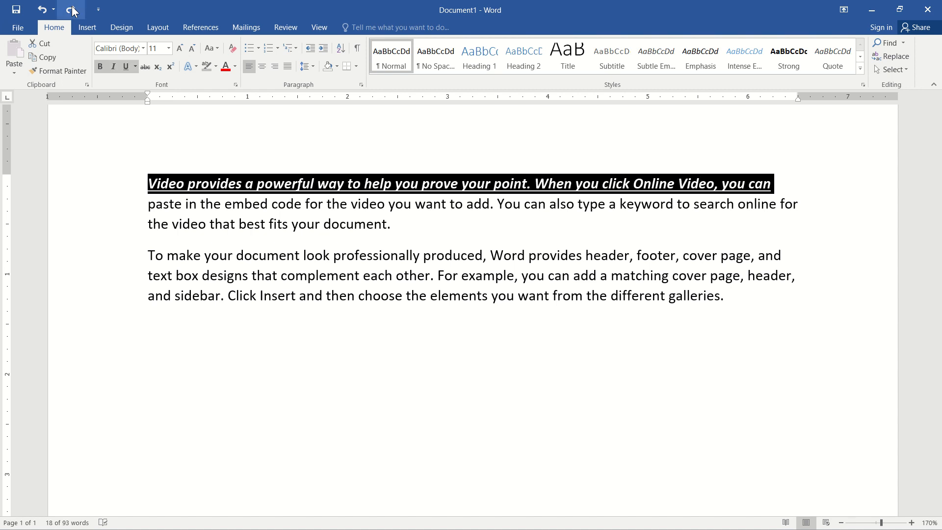
{"action": "left_click", "coordinate": [72, 11]}
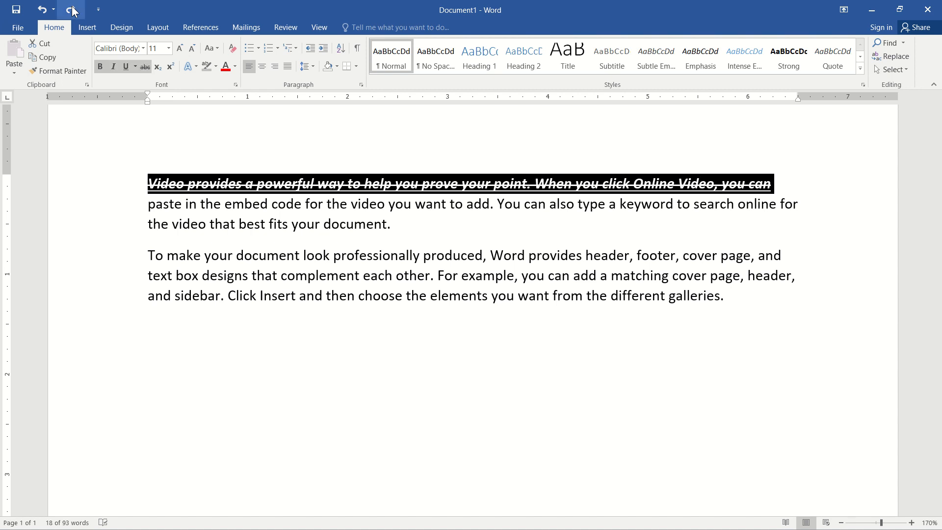
{"action": "left_click", "coordinate": [72, 11]}
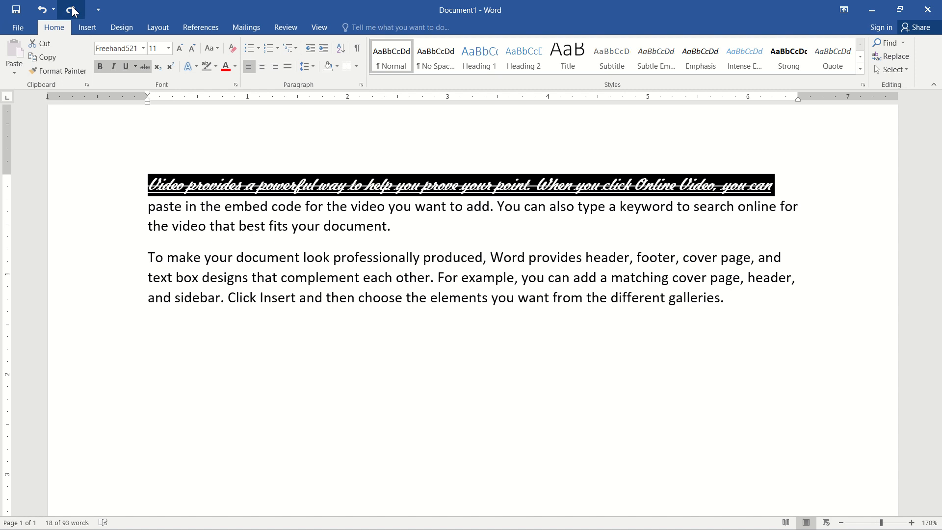
{"action": "left_click", "coordinate": [72, 11]}
{"action": "left_click", "coordinate": [72, 11]}
{"action": "left_click", "coordinate": [72, 11]}
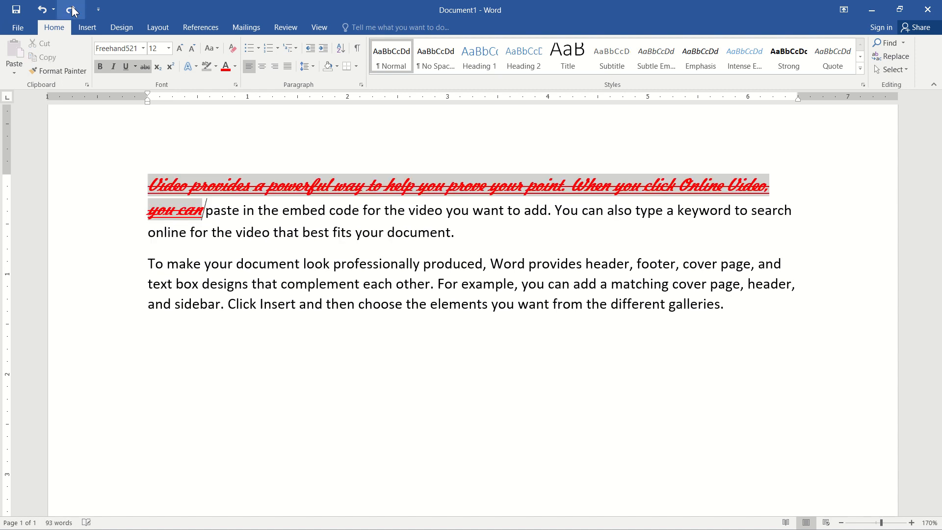
{"action": "left_click", "coordinate": [72, 11]}
{"action": "left_click", "coordinate": [72, 11]}
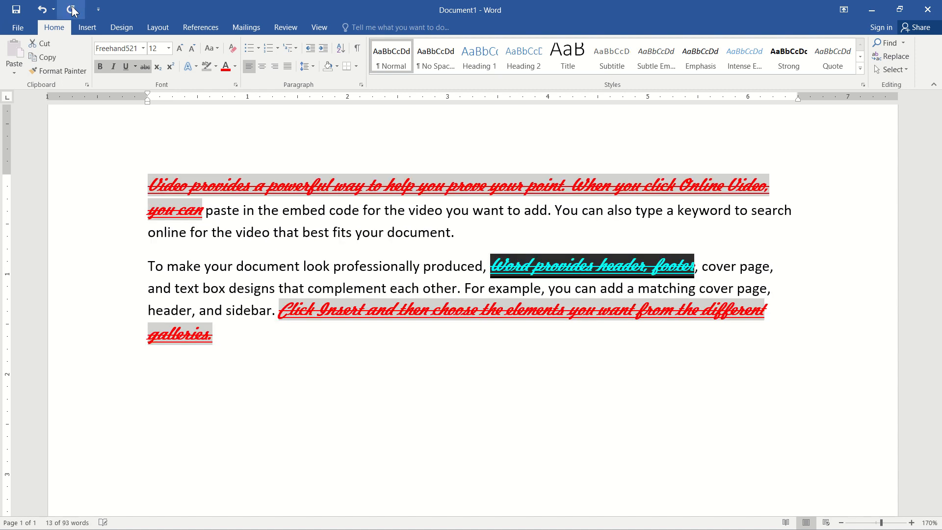
{"action": "left_click", "coordinate": [72, 10]}
{"action": "left_click", "coordinate": [460, 264]}
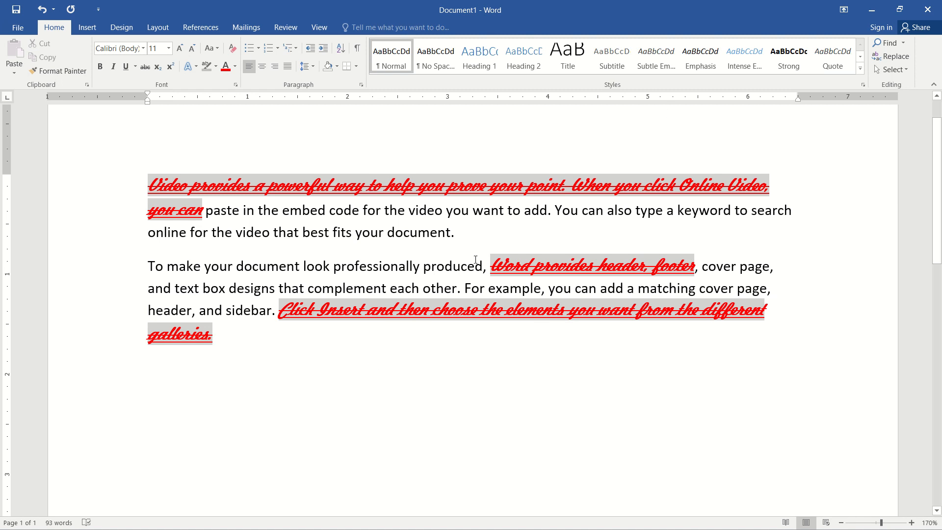
Undo both Format Painter applications, all the opening text's formatting and the sample text generation, back to the =rand(2) line.
{"action": "key", "text": "ctrl+z"}
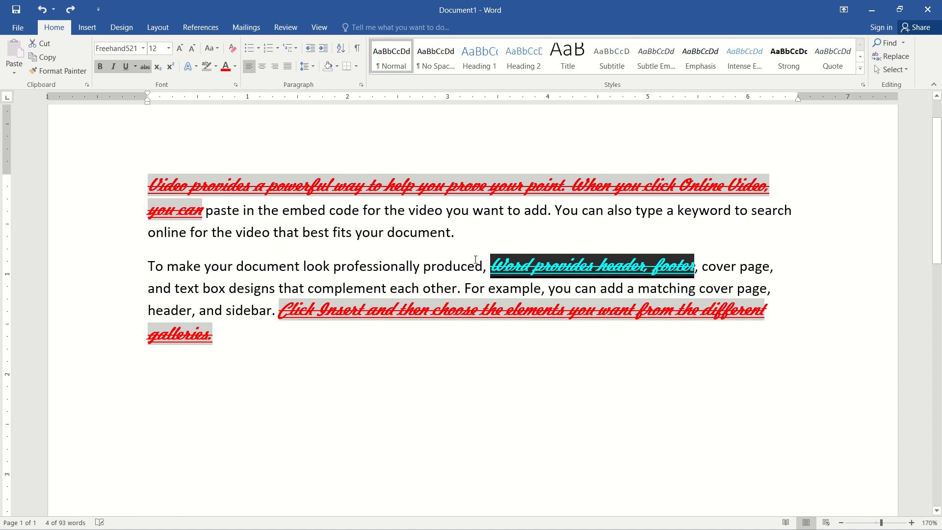
{"action": "key", "text": "ctrl+z"}
{"action": "key", "text": "ctrl+z"}
{"action": "key", "text": "ctrl+z"}
{"action": "key", "text": "ctrl+z"}
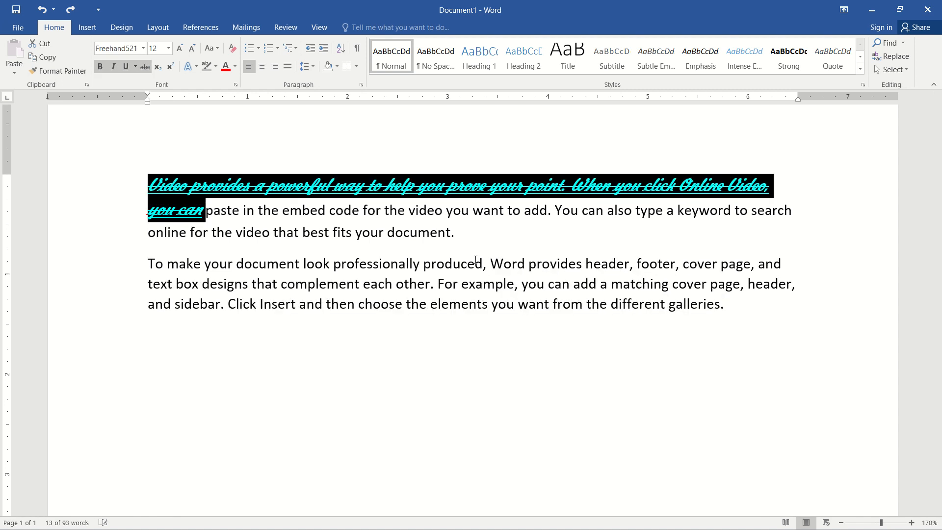
{"action": "key", "text": "ctrl+z"}
{"action": "key", "text": "ctrl+z"}
{"action": "key", "text": "ctrl+z"}
{"action": "key", "text": "ctrl+z"}
{"action": "key", "text": "ctrl+z"}
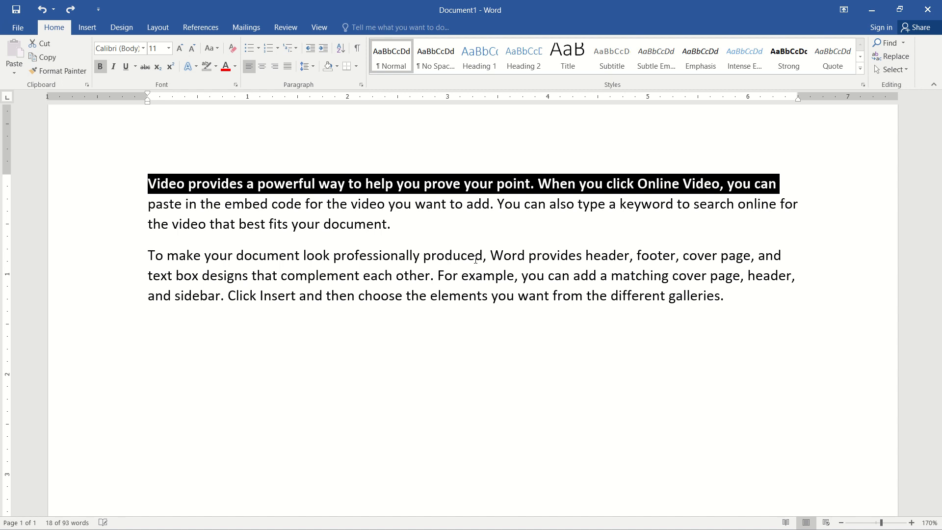
{"action": "key", "text": "ctrl+z"}
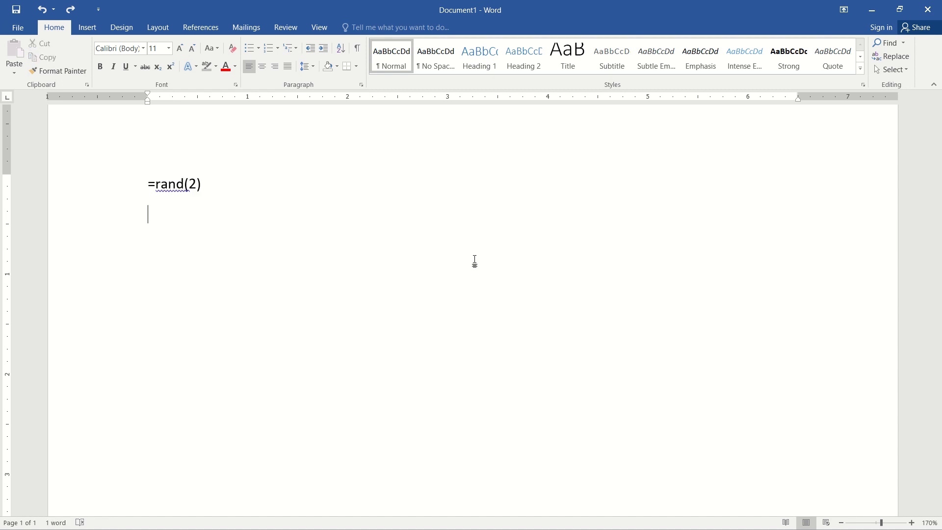
Redo the sample text generation, the opening text's formatting and the Format Painter applications in the second paragraph.
{"action": "key", "text": "ctrl+y"}
{"action": "key", "text": "ctrl+y"}
{"action": "key", "text": "ctrl+y"}
{"action": "key", "text": "ctrl+y"}
{"action": "key", "text": "ctrl+y"}
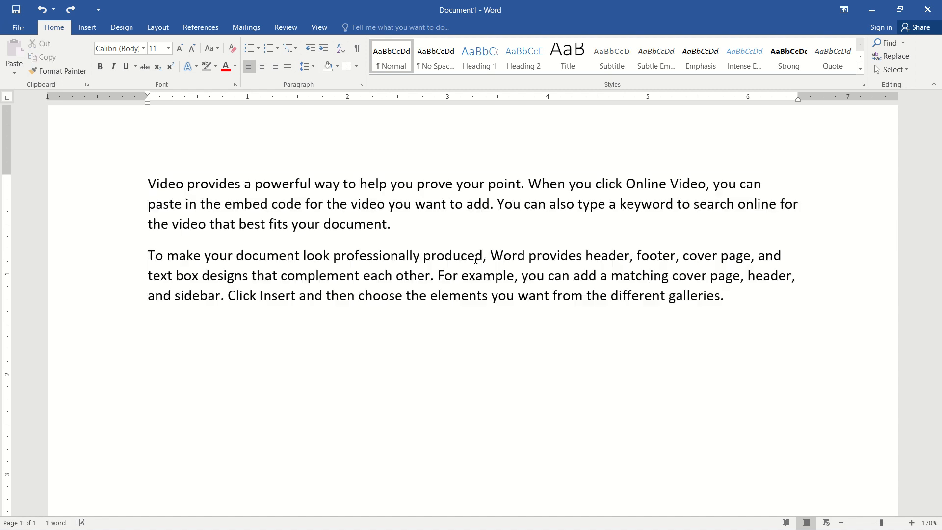
{"action": "key", "text": "ctrl+y"}
{"action": "key", "text": "ctrl+y"}
{"action": "key", "text": "ctrl+y"}
{"action": "key", "text": "ctrl+y"}
{"action": "key", "text": "ctrl+y"}
{"action": "key", "text": "ctrl+y"}
{"action": "key", "text": "ctrl+y"}
{"action": "key", "text": "ctrl+y"}
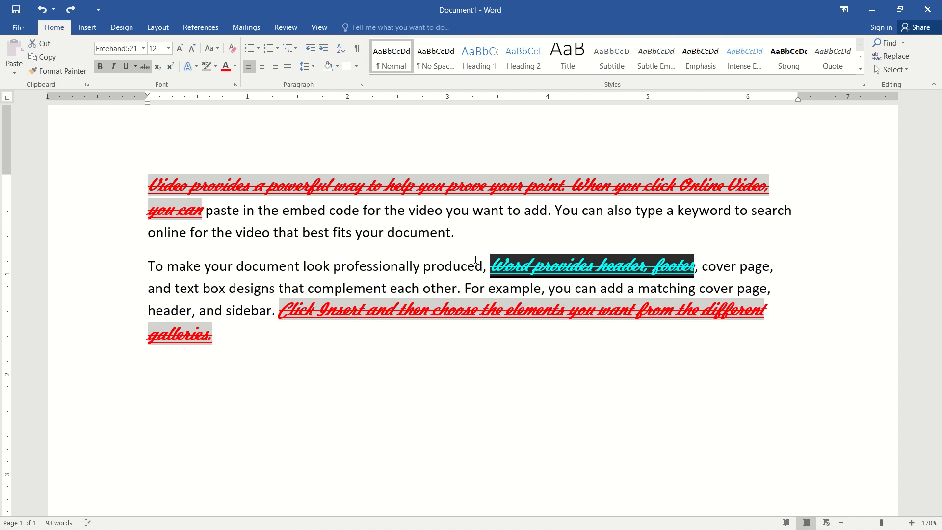
Undo the Format Painter applications and every format on the opening text, keeping the two generated paragraphs, and deselect the text.
{"action": "key", "text": "ctrl+z"}
{"action": "key", "text": "ctrl+z"}
{"action": "key", "text": "ctrl+z"}
{"action": "key", "text": "ctrl+z"}
{"action": "key", "text": "ctrl+z"}
{"action": "key", "text": "ctrl+z"}
{"action": "key", "text": "ctrl+z"}
{"action": "key", "text": "ctrl+z"}
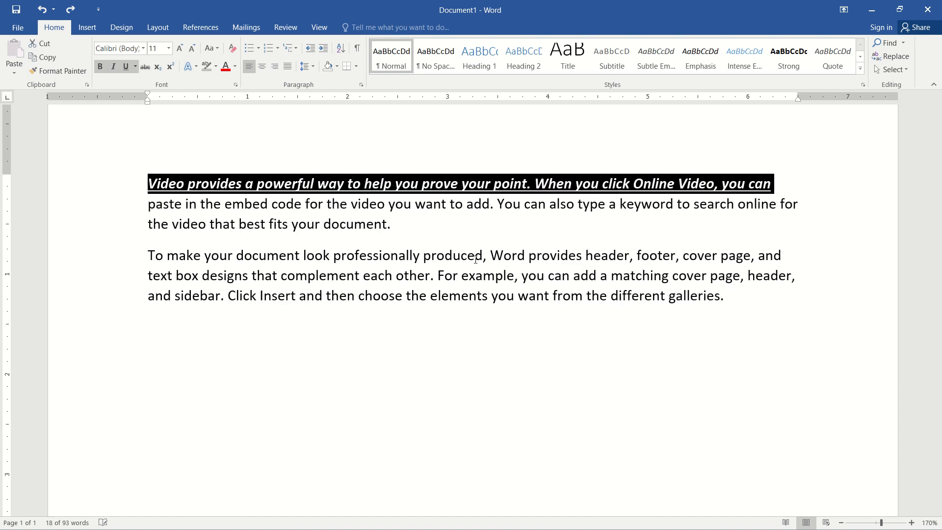
{"action": "key", "text": "ctrl+z"}
{"action": "key", "text": "ctrl+z"}
{"action": "key", "text": "ctrl+z"}
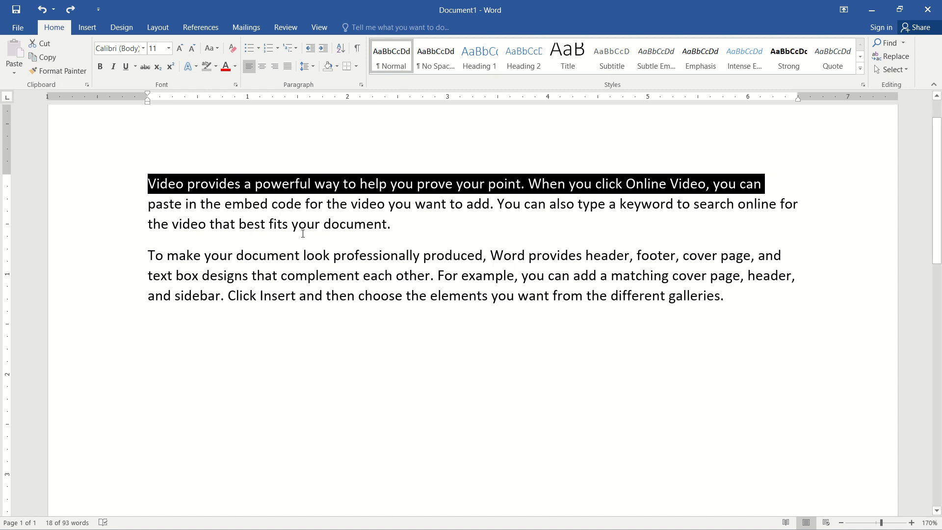
{"action": "left_click", "coordinate": [324, 214]}
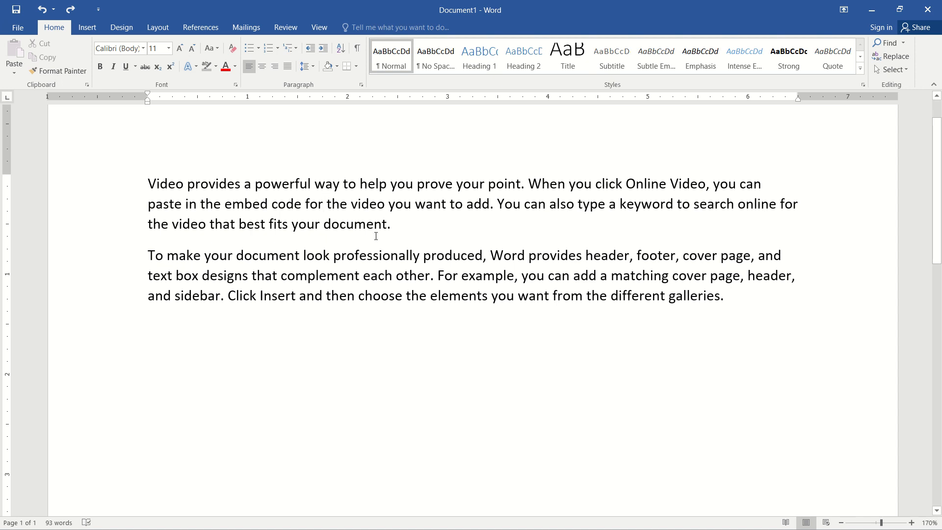
Set the font size of the whole first paragraph to 22.
{"action": "left_click_drag", "start_coordinate": [393, 227], "coordinate": [145, 160]}
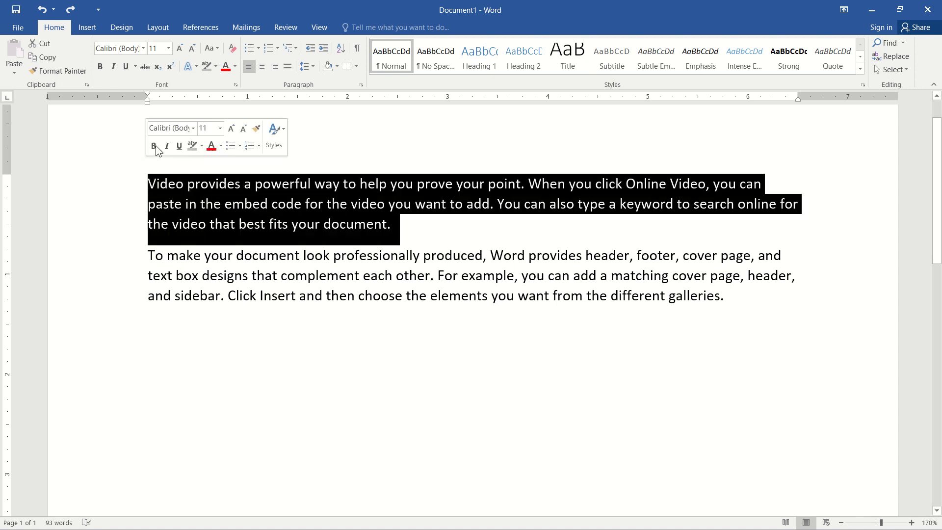
{"action": "left_click", "coordinate": [168, 48]}
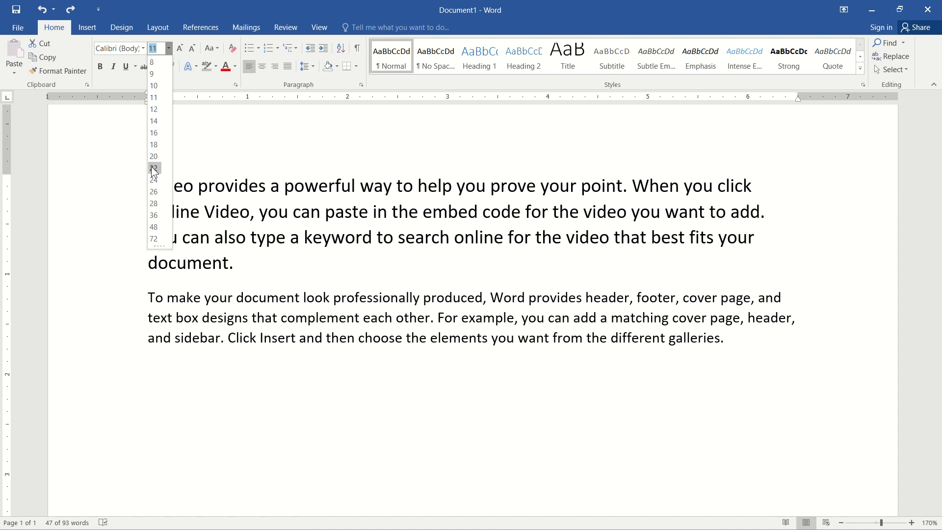
{"action": "left_click", "coordinate": [154, 168]}
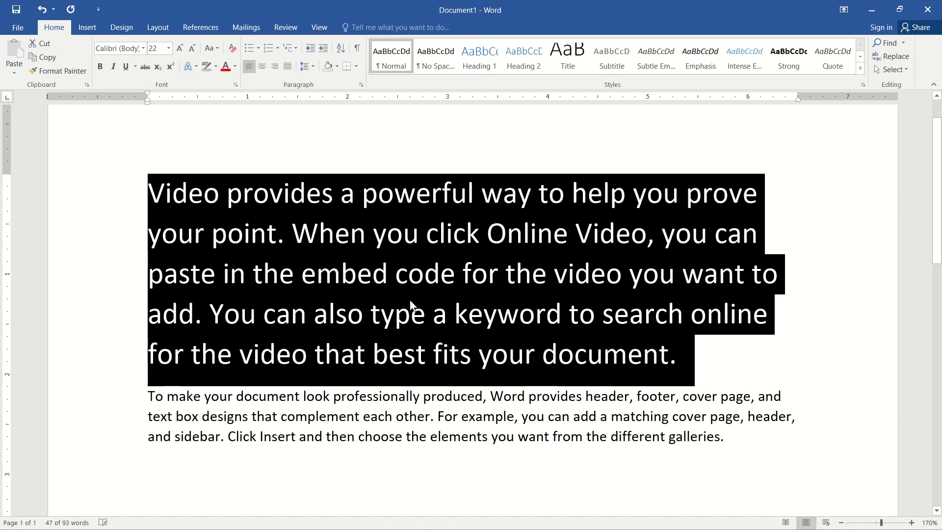
{"action": "left_click", "coordinate": [411, 314]}
Misspell "provides" as "provdes" in the first paragraph, and correct it with the spelling suggestion "provides".
{"action": "left_click", "coordinate": [290, 193]}
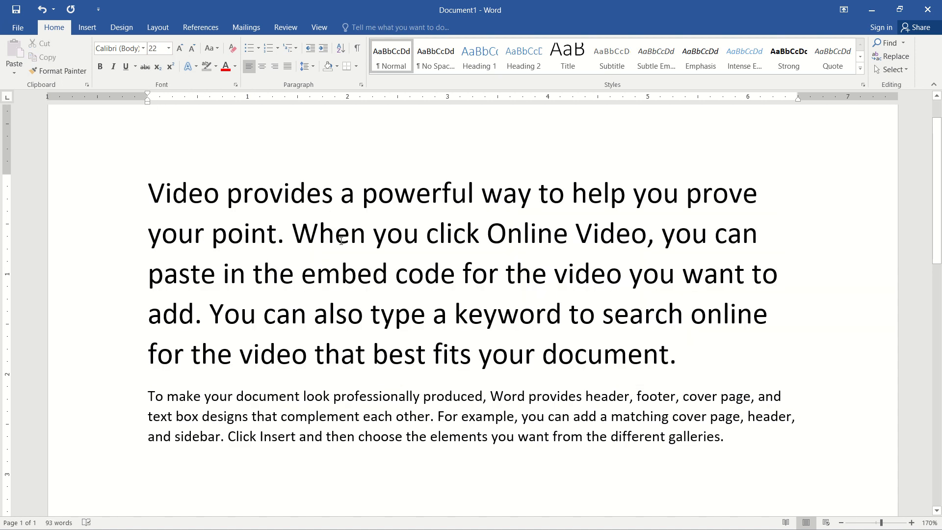
{"action": "key", "text": "BackSpace"}
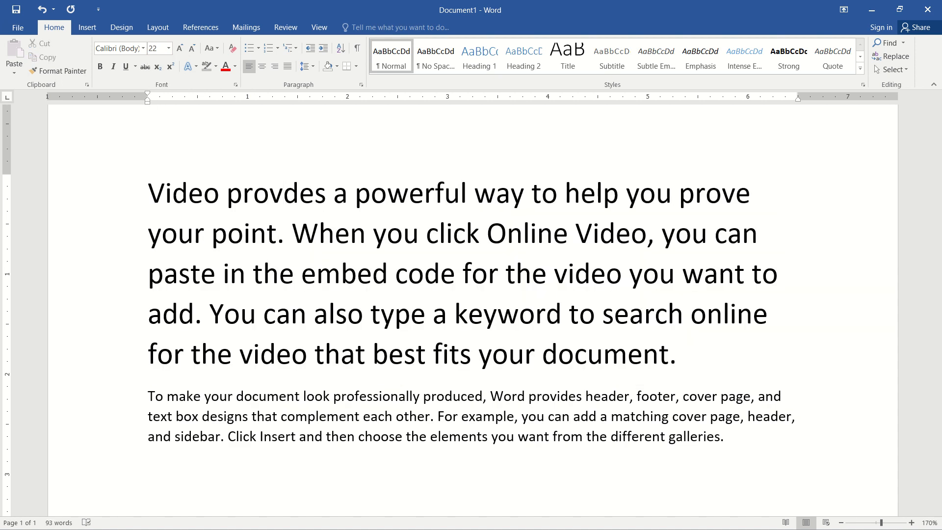
{"action": "left_click", "coordinate": [474, 192]}
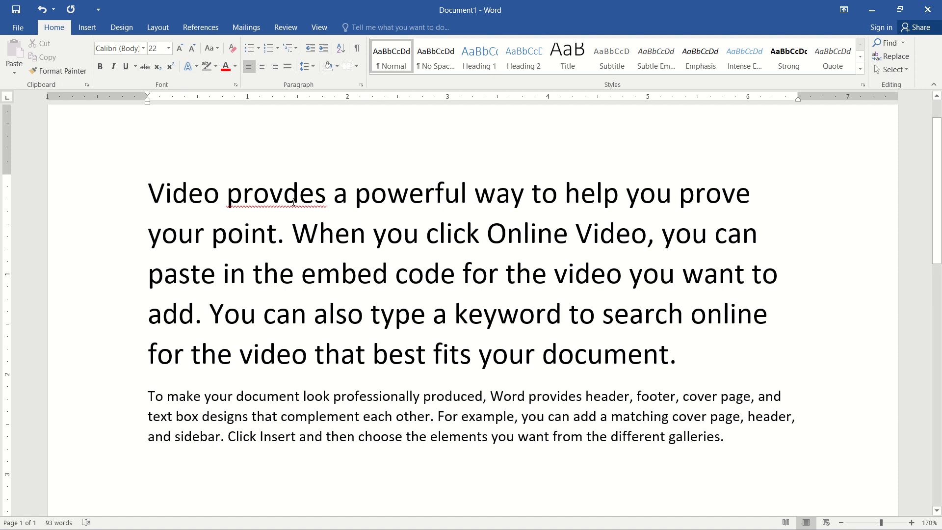
{"action": "right_click", "coordinate": [269, 196]}
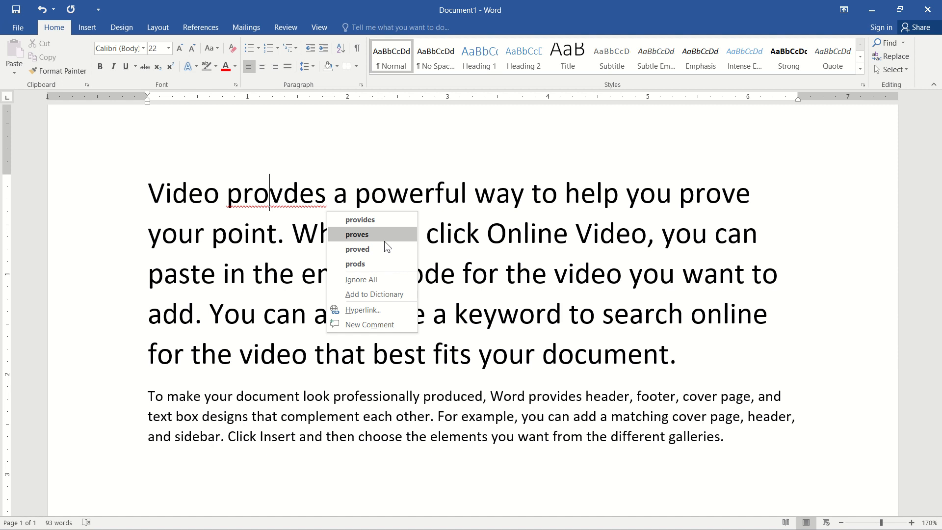
{"action": "left_click", "coordinate": [361, 218]}
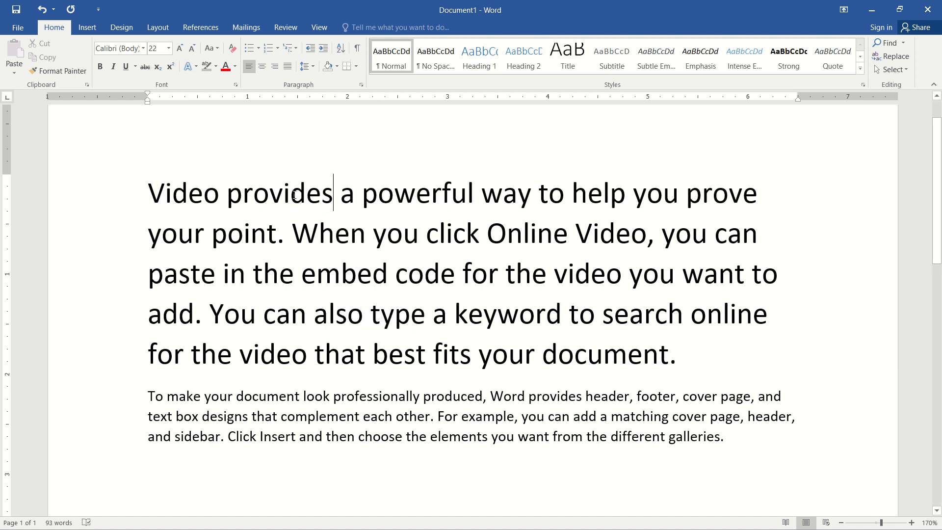
Misspell "powerful" as "powrful" and the "video" after "embed code for the" as "vido" in the first paragraph.
{"action": "left_click", "coordinate": [429, 200]}
{"action": "left_click_drag", "start_coordinate": [429, 200], "coordinate": [421, 201]}
{"action": "key", "text": "Delete"}
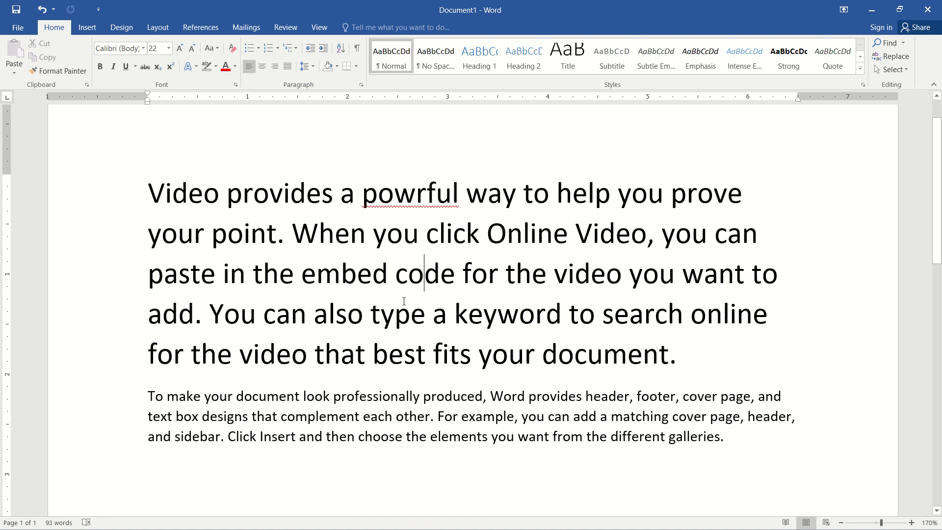
{"action": "left_click", "coordinate": [577, 275]}
{"action": "key", "text": "Right"}
{"action": "key", "text": "Right"}
{"action": "key", "text": "BackSpace"}
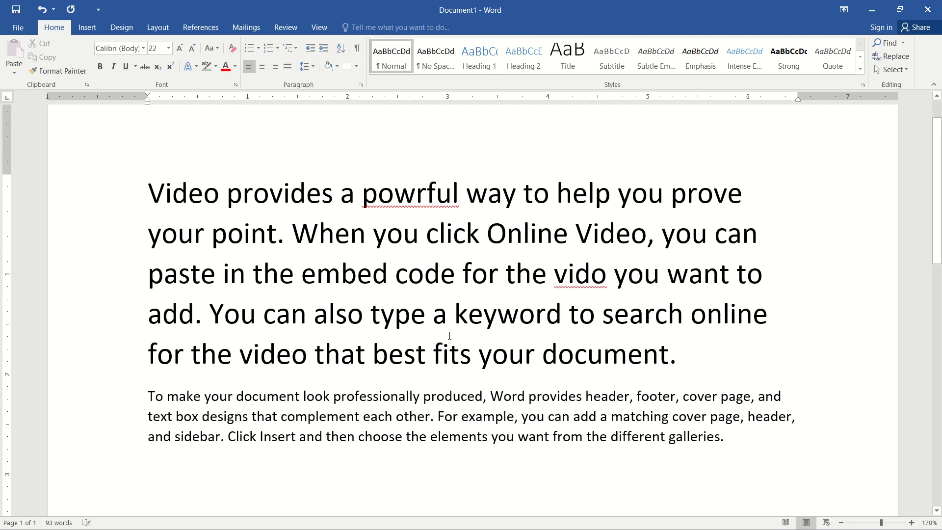
Misspell "paste" as "pste" and "keyword" as "kyword" in the first paragraph.
{"action": "left_click", "coordinate": [175, 275]}
{"action": "key", "text": "BackSpace"}
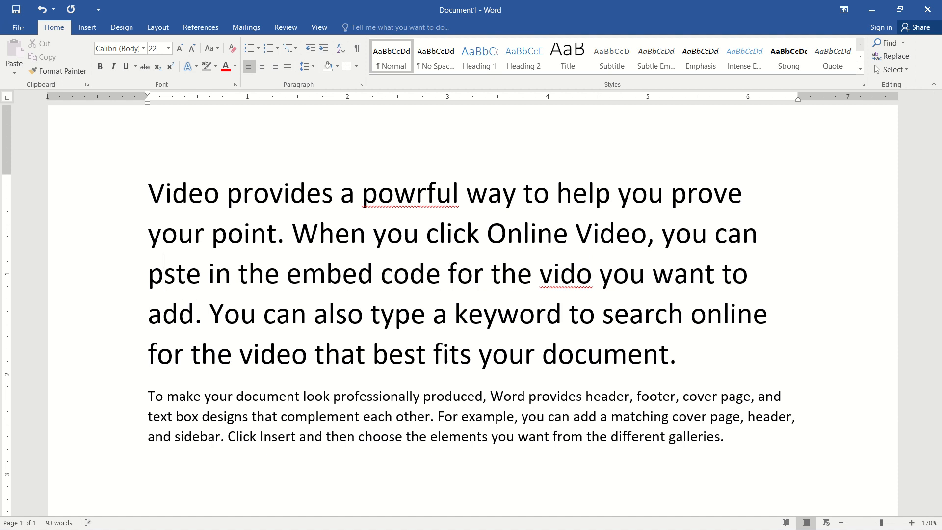
{"action": "left_click", "coordinate": [483, 314]}
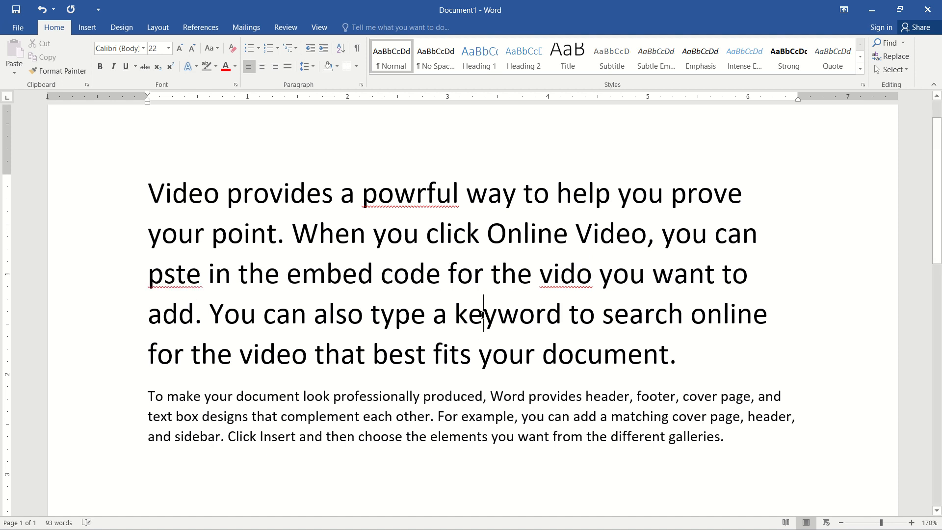
{"action": "key", "text": "BackSpace"}
{"action": "left_click", "coordinate": [307, 267]}
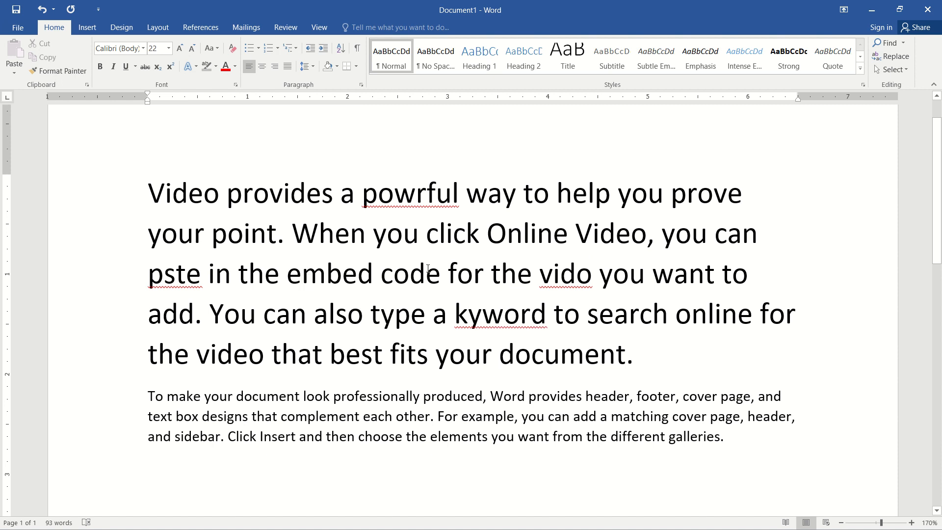
Correct "powrful", "pste" and "vido" in the first paragraph with the spelling suggestions "powerful", "paste" and "video".
{"action": "right_click", "coordinate": [415, 196]}
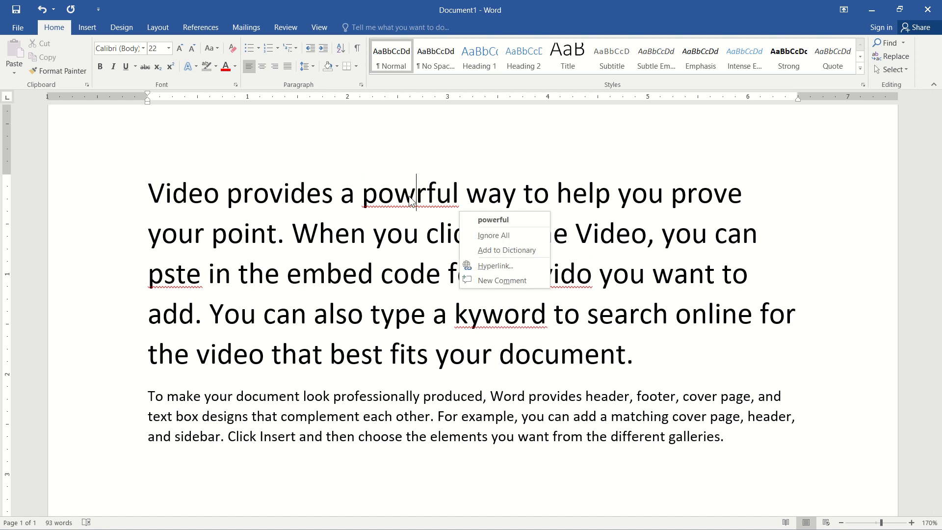
{"action": "left_click", "coordinate": [503, 220]}
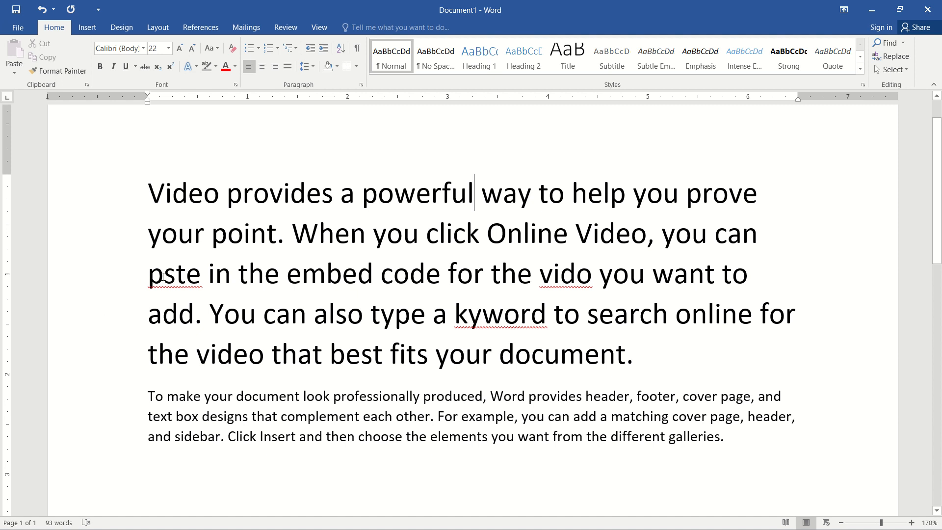
{"action": "left_click", "coordinate": [164, 278]}
{"action": "right_click", "coordinate": [164, 279]}
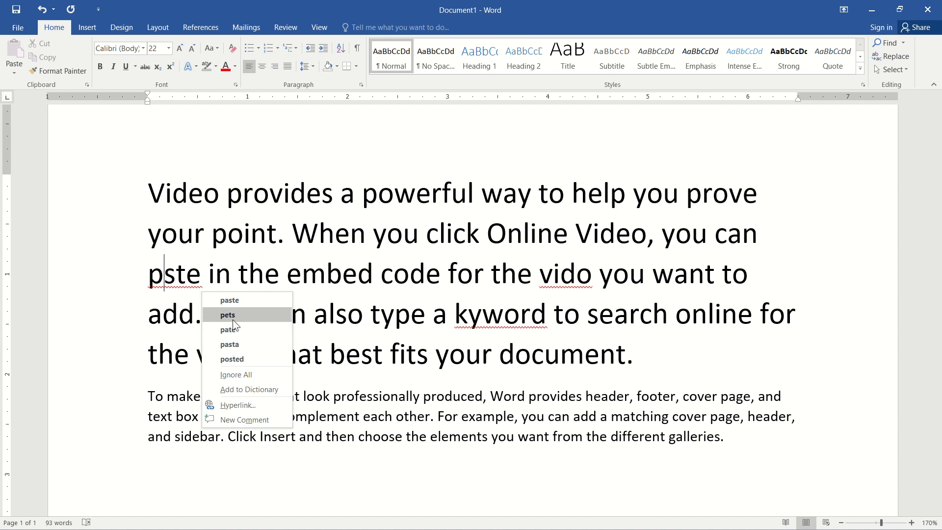
{"action": "left_click", "coordinate": [226, 298]}
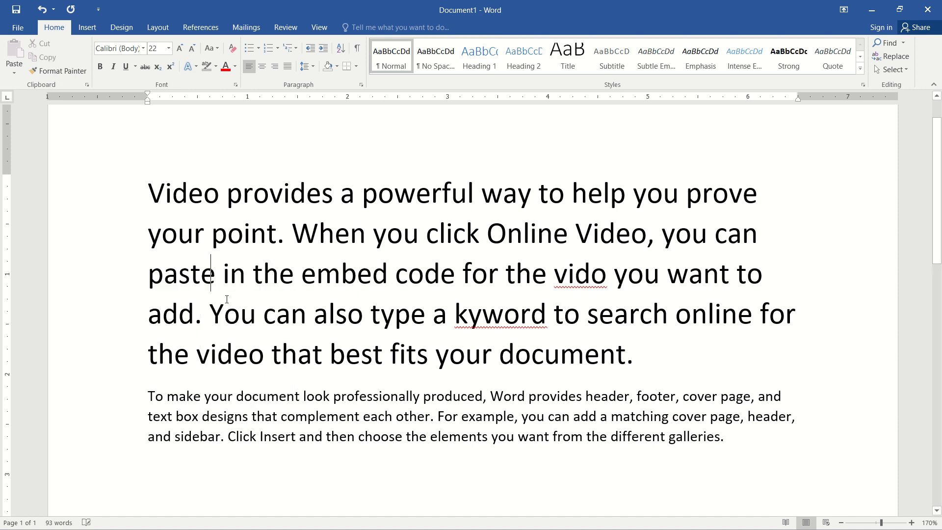
{"action": "right_click", "coordinate": [580, 276]}
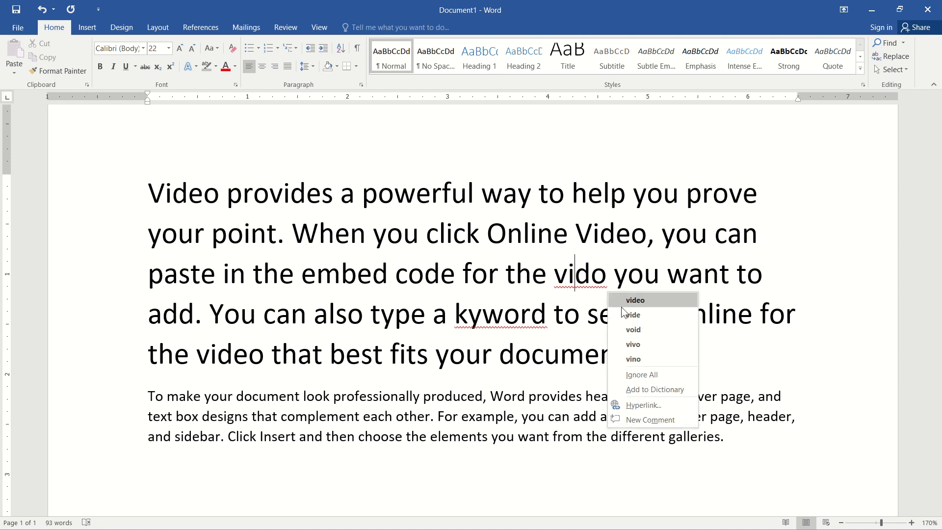
{"action": "left_click", "coordinate": [635, 299]}
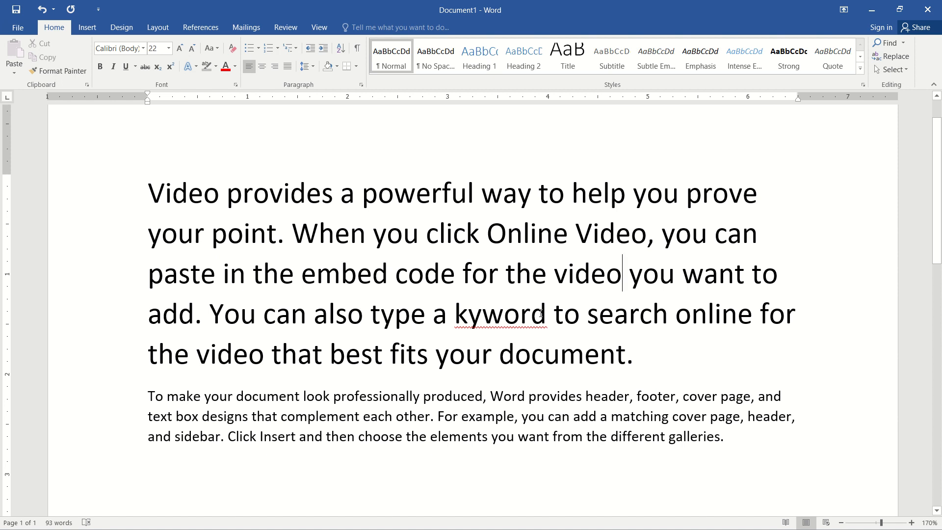
Undo the last three spelling corrections in the first paragraph.
{"action": "key", "text": "ctrl+z"}
{"action": "key", "text": "ctrl+z"}
{"action": "key", "text": "ctrl+z"}
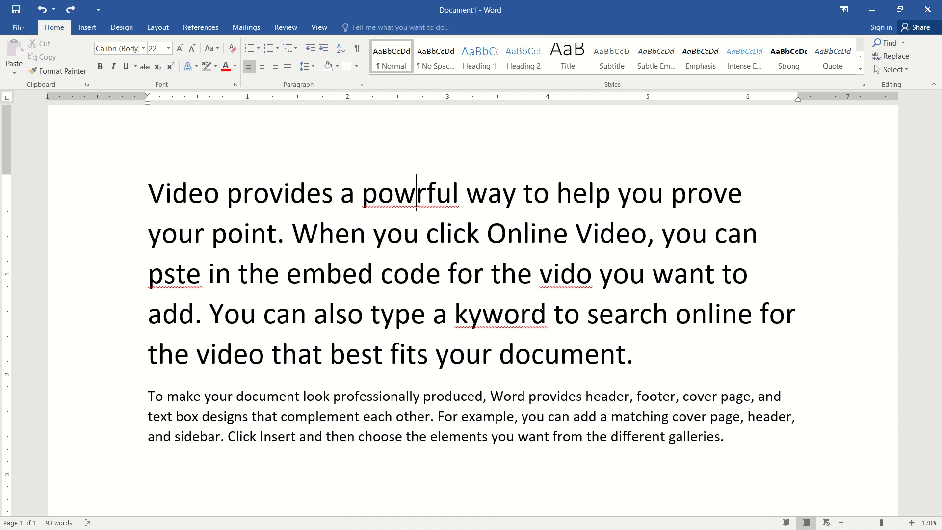
Run the spelling check and change the misspelled words to "powerful", "paste", "video" and "keyword", closing the completion message.
{"action": "key", "text": "F7"}
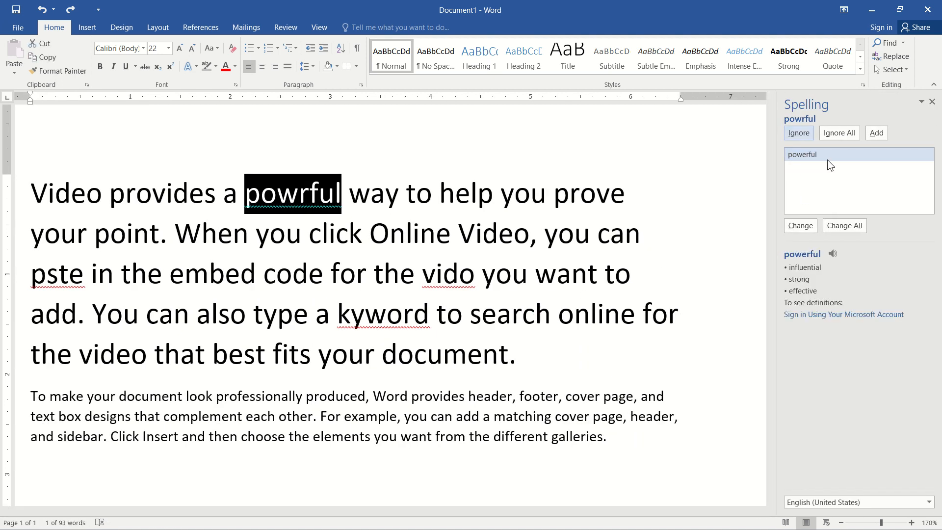
{"action": "left_click", "coordinate": [799, 159]}
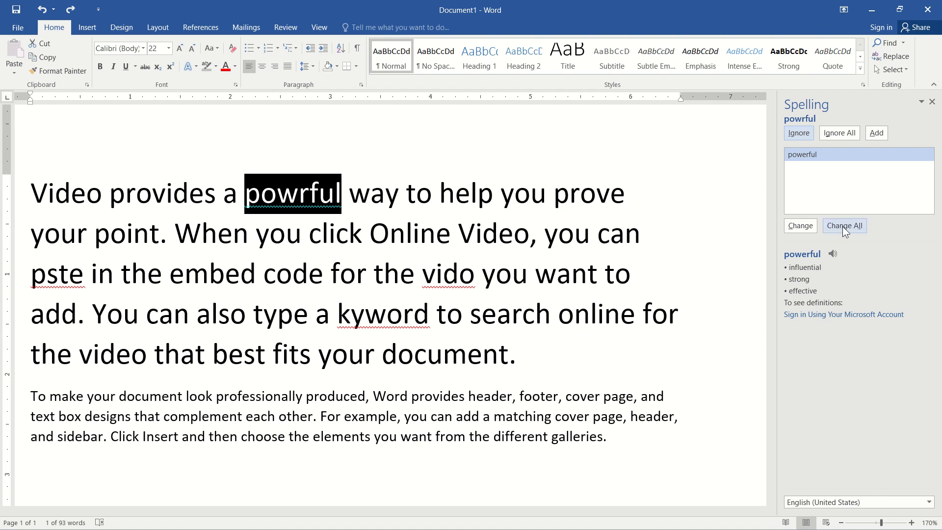
{"action": "left_click", "coordinate": [799, 226]}
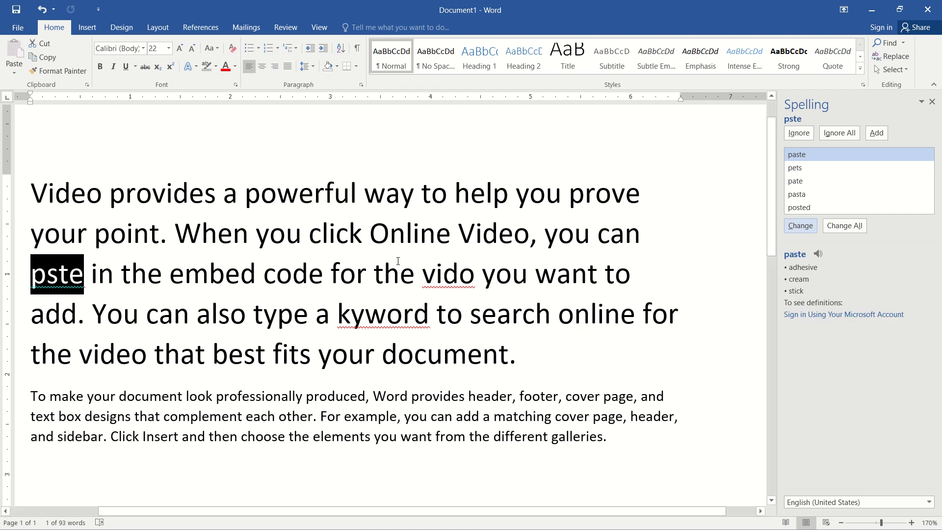
{"action": "left_click", "coordinate": [841, 158]}
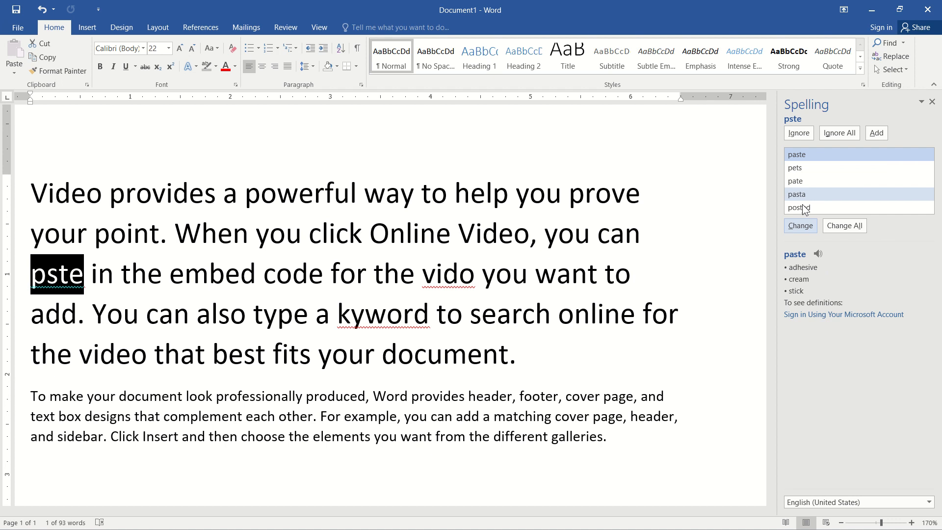
{"action": "left_click", "coordinate": [796, 225]}
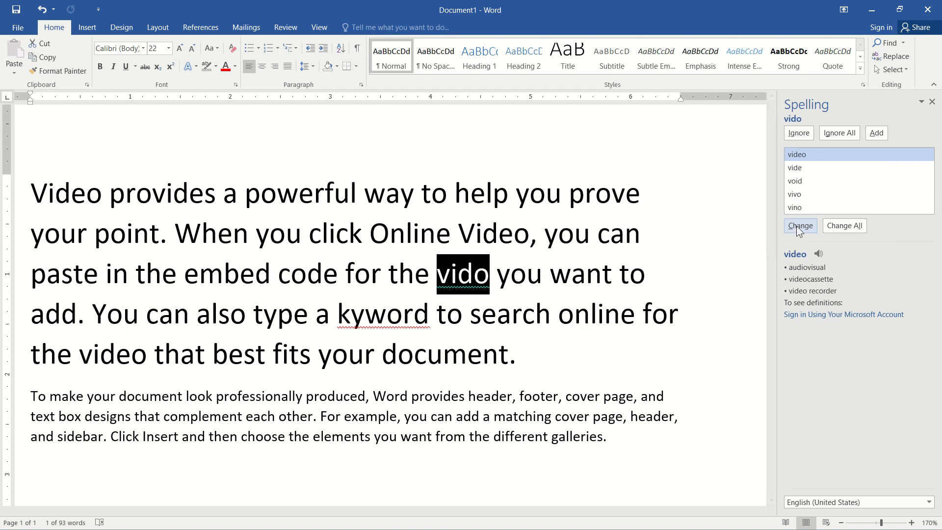
{"action": "left_click", "coordinate": [797, 226]}
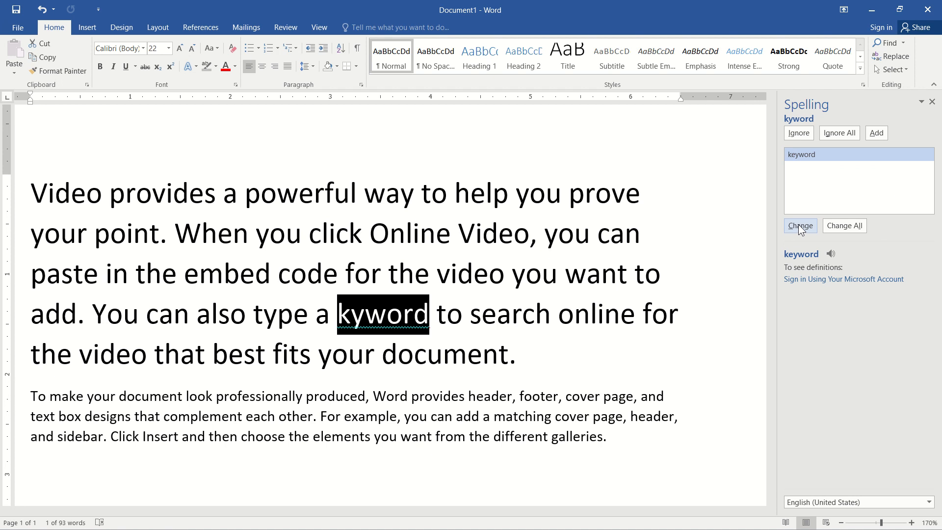
{"action": "left_click", "coordinate": [799, 226]}
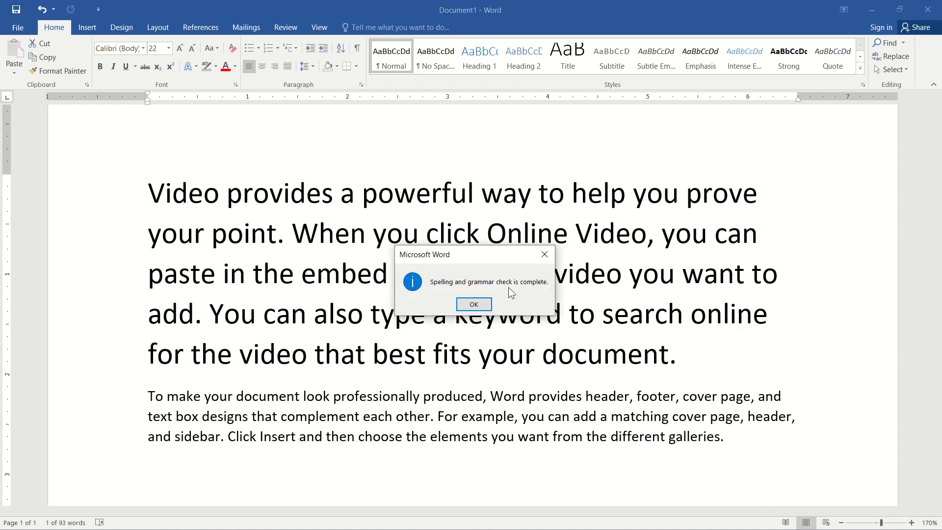
{"action": "left_click", "coordinate": [472, 305]}
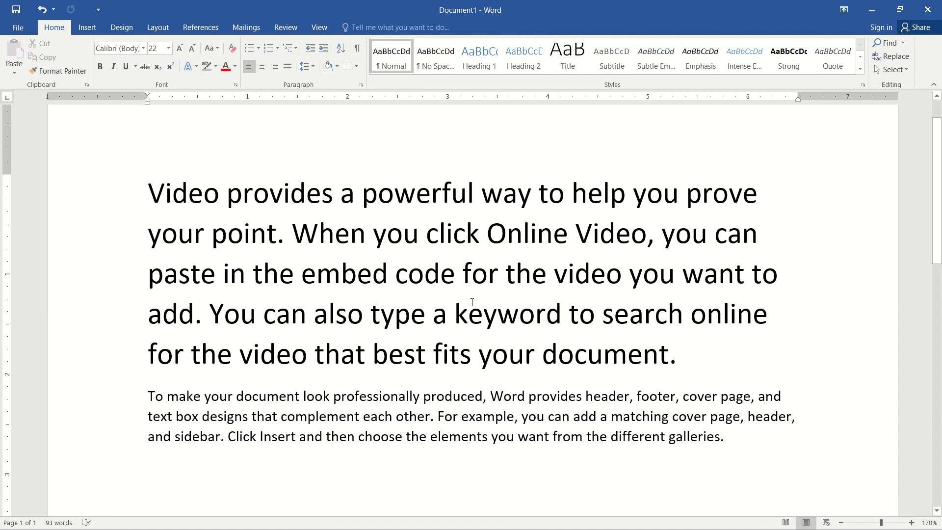
Undo the four corrections made by the spelling check.
{"action": "key", "text": "ctrl+z"}
{"action": "key", "text": "ctrl+z"}
{"action": "key", "text": "ctrl+z"}
{"action": "key", "text": "ctrl+z"}
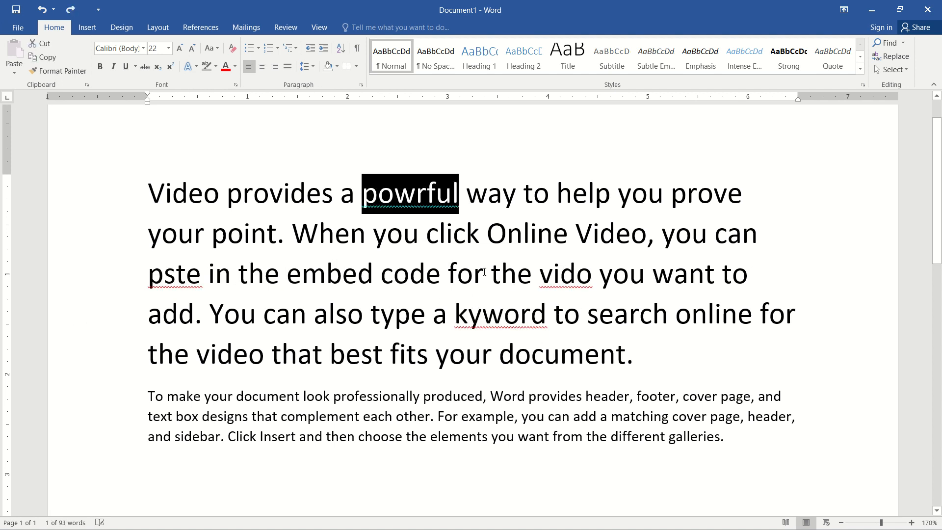
Run the spelling check from "Online", replacing "powrful" with "powerful", "pste" with "paste", "vido" with "video" and "kyword" with "keyword".
{"action": "left_click", "coordinate": [494, 239]}
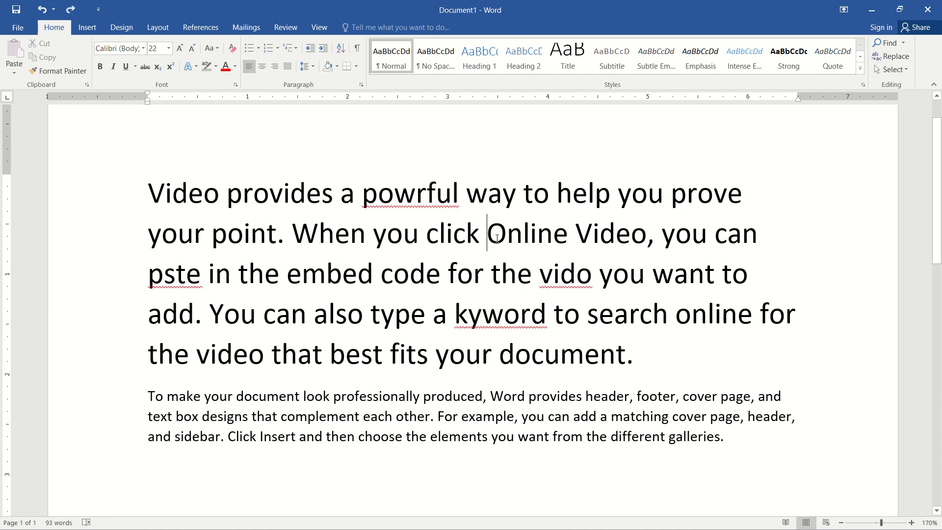
{"action": "key", "text": "F7"}
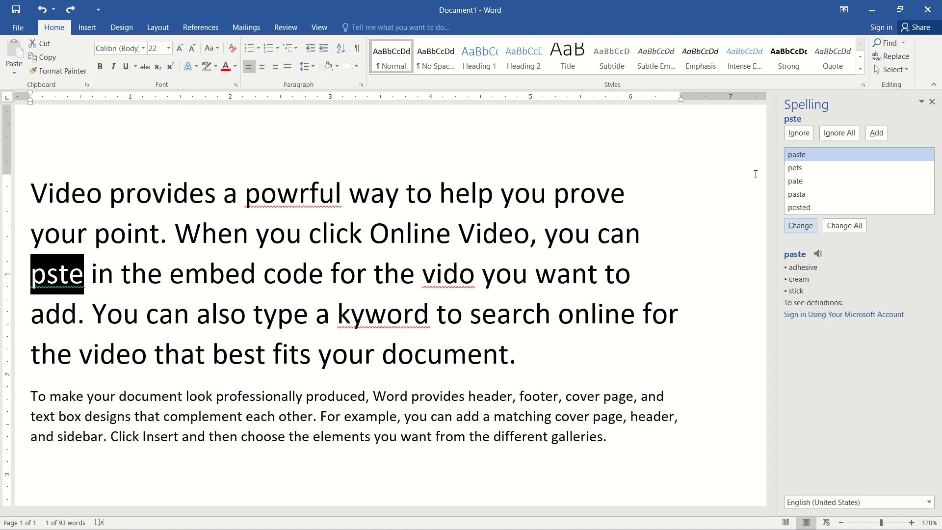
{"action": "left_click", "coordinate": [295, 196]}
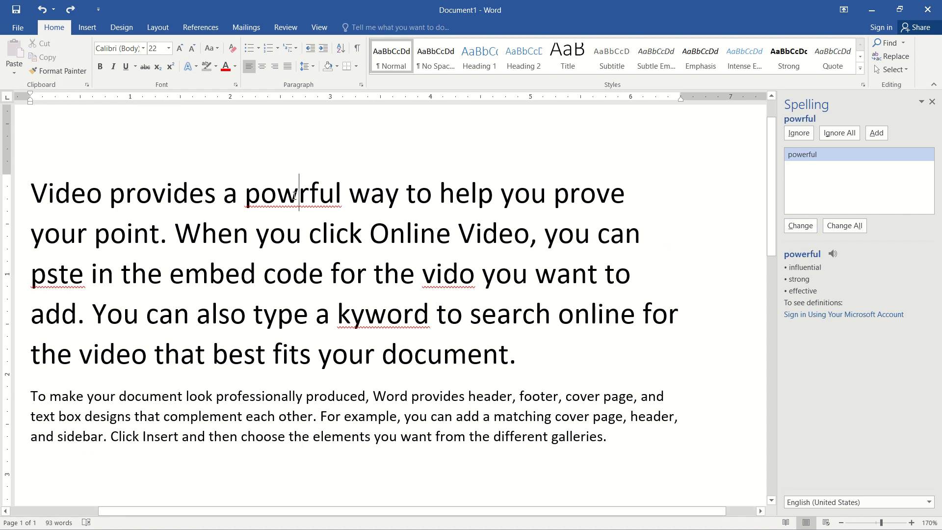
{"action": "left_click", "coordinate": [805, 228]}
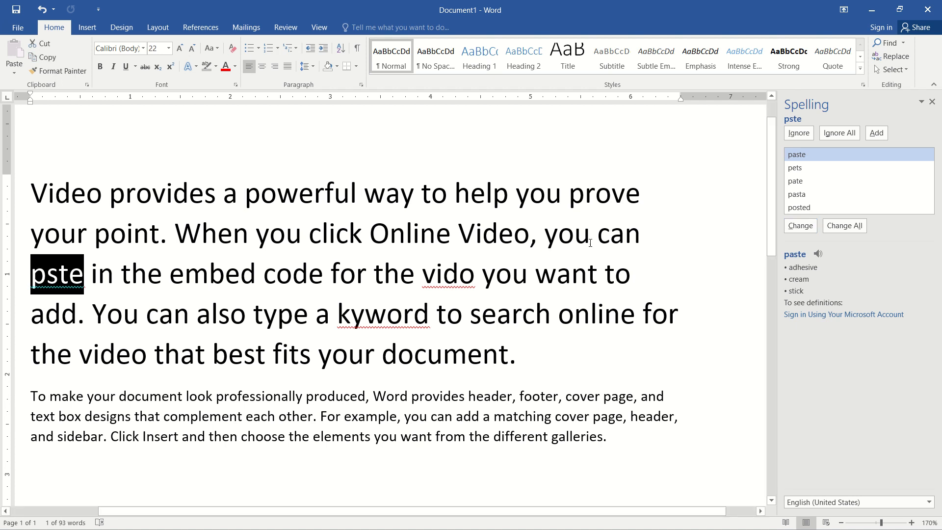
{"action": "left_click", "coordinate": [802, 229]}
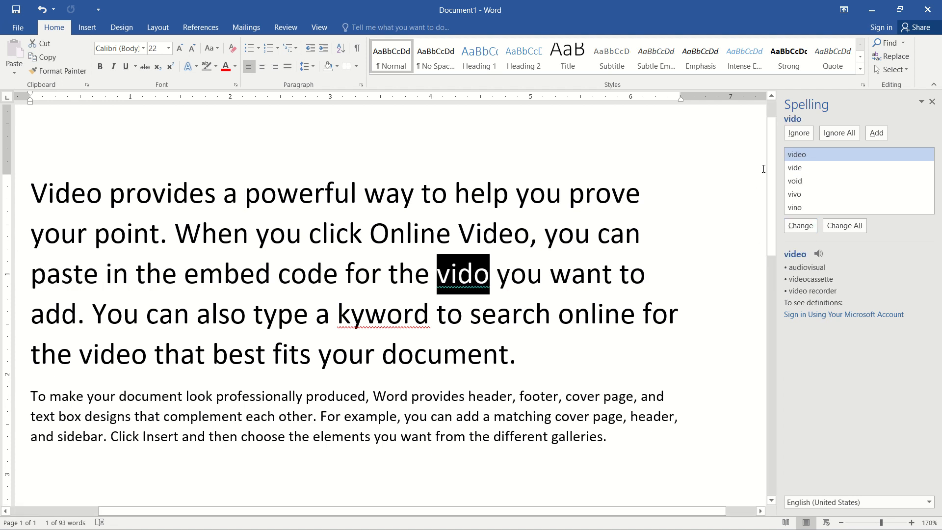
{"action": "left_click", "coordinate": [804, 226]}
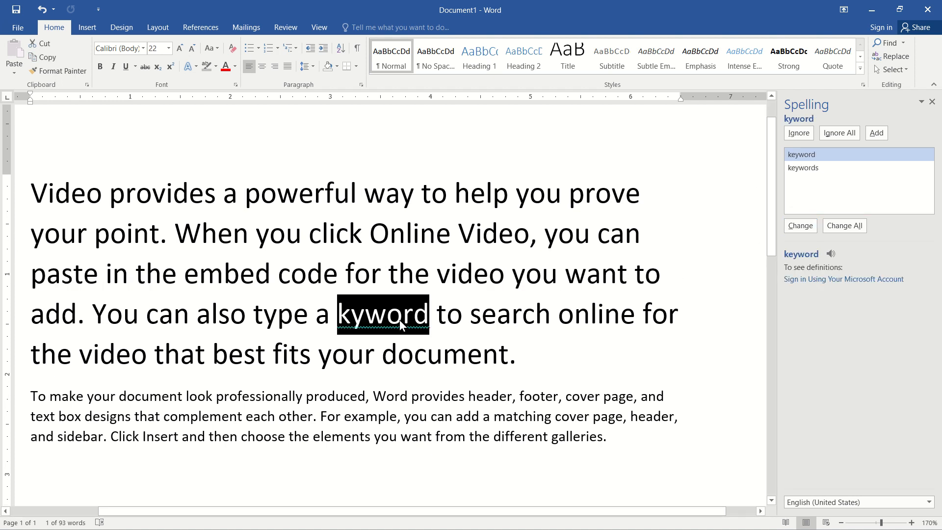
{"action": "left_click", "coordinate": [803, 228]}
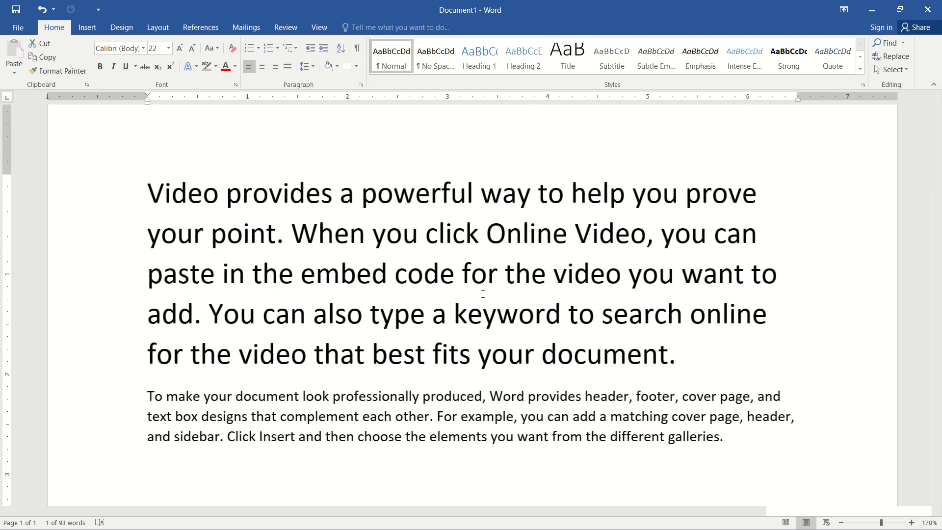
{"action": "left_click", "coordinate": [476, 304]}
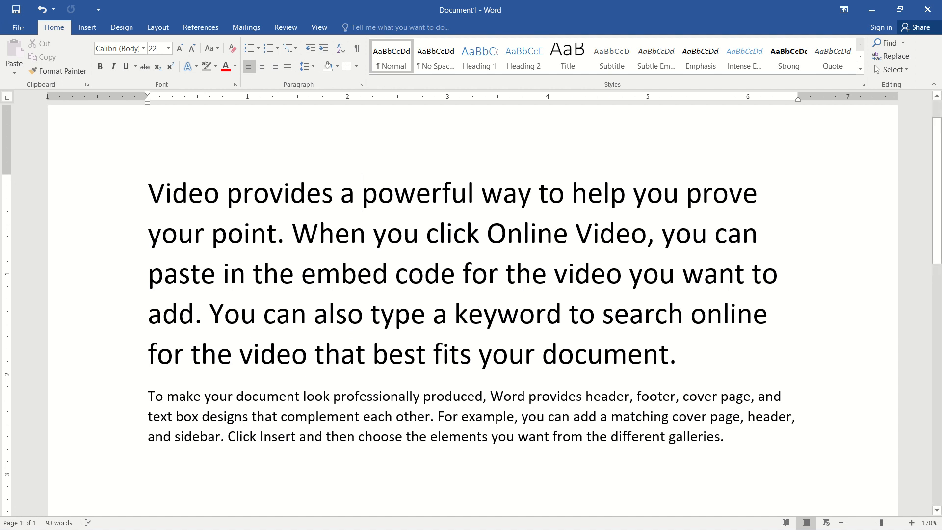
Search the document for the word "to" selected in the first line, and close the search.
{"action": "key", "text": "Right"}
{"action": "left_click_drag", "start_coordinate": [471, 357], "coordinate": [442, 357]}
{"action": "left_click", "coordinate": [379, 292]}
{"action": "left_click_drag", "start_coordinate": [564, 196], "coordinate": [538, 201]}
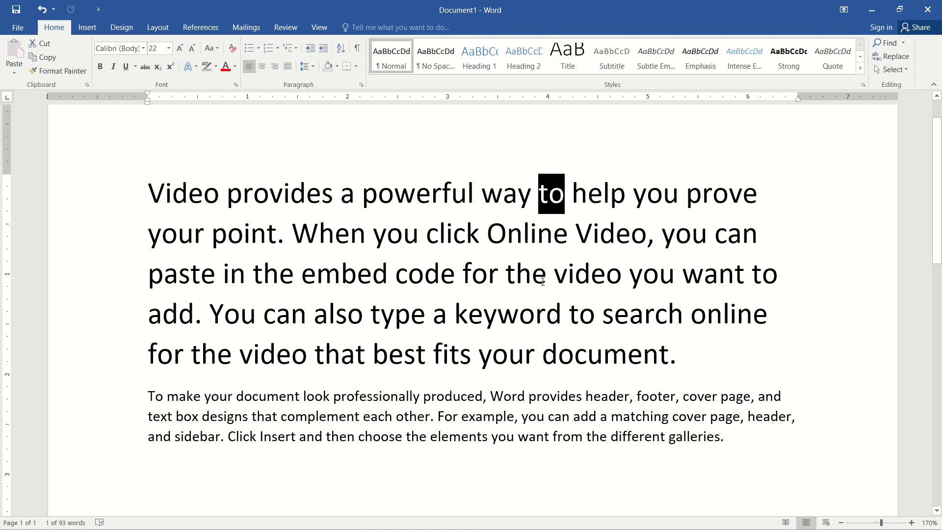
{"action": "key", "text": "ctrl+f"}
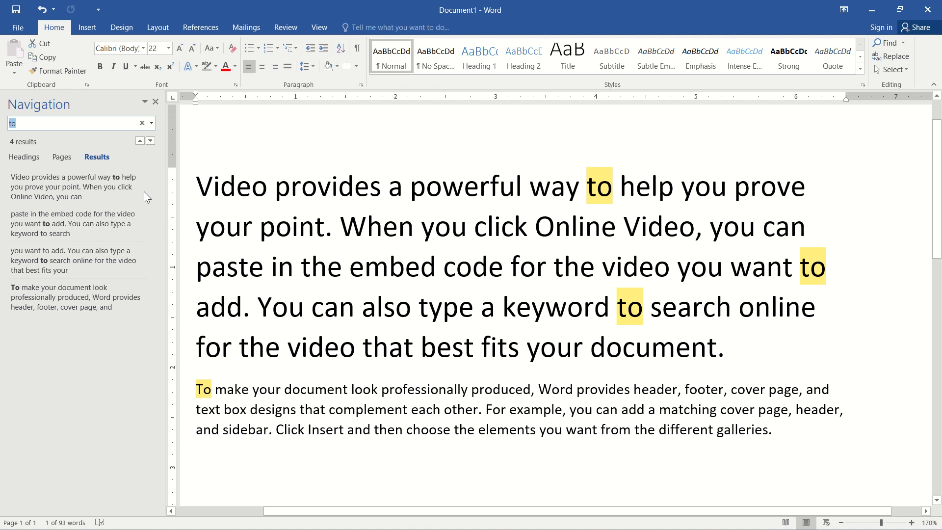
{"action": "left_click", "coordinate": [156, 101]}
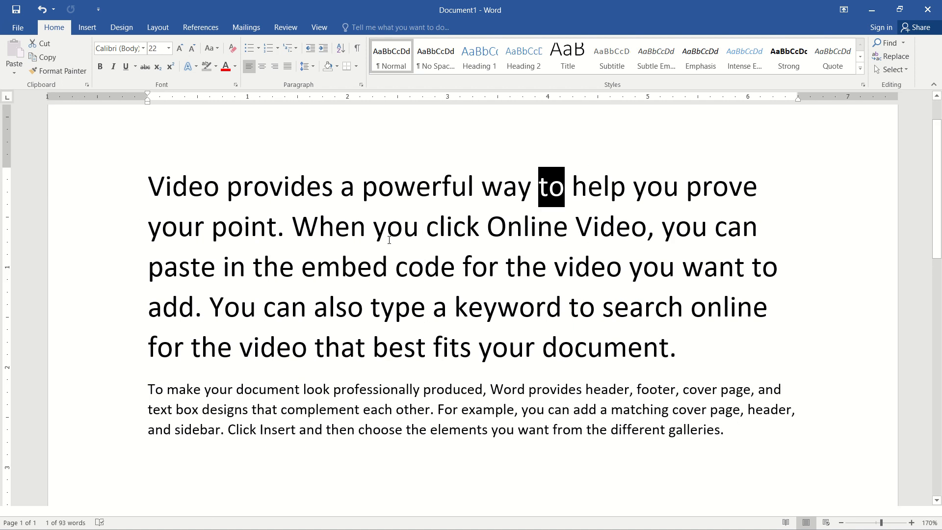
Search the document for the word "and".
{"action": "left_click", "coordinate": [463, 216]}
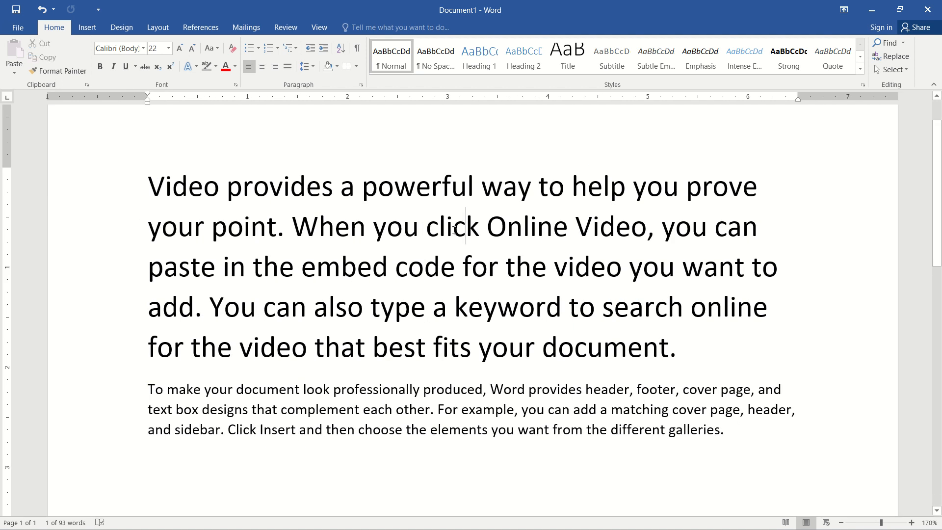
{"action": "left_click", "coordinate": [388, 262]}
{"action": "key", "text": "ctrl+f"}
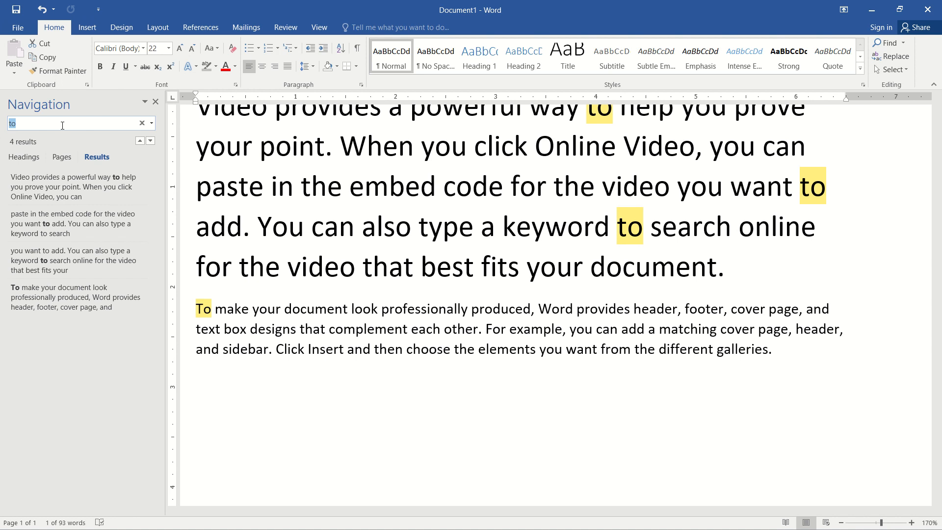
{"action": "key", "text": "BackSpace"}
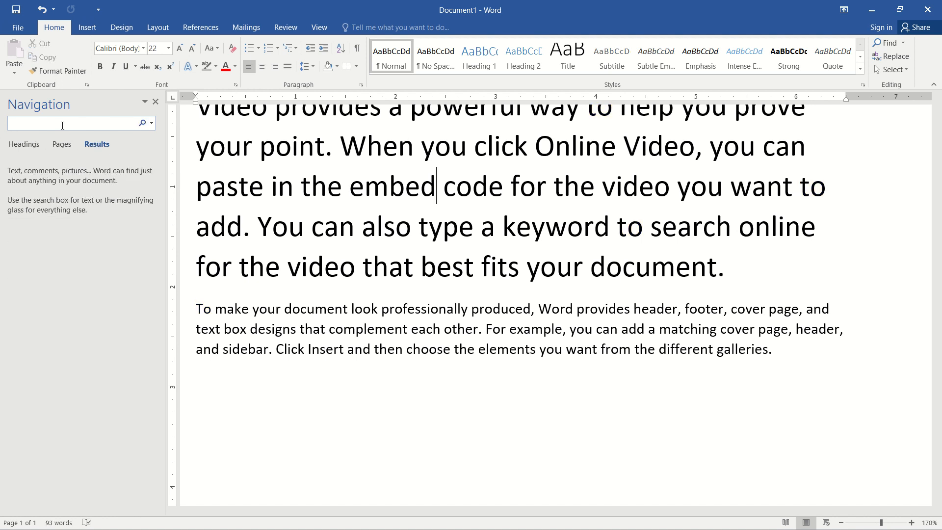
{"action": "type", "text": "and"}
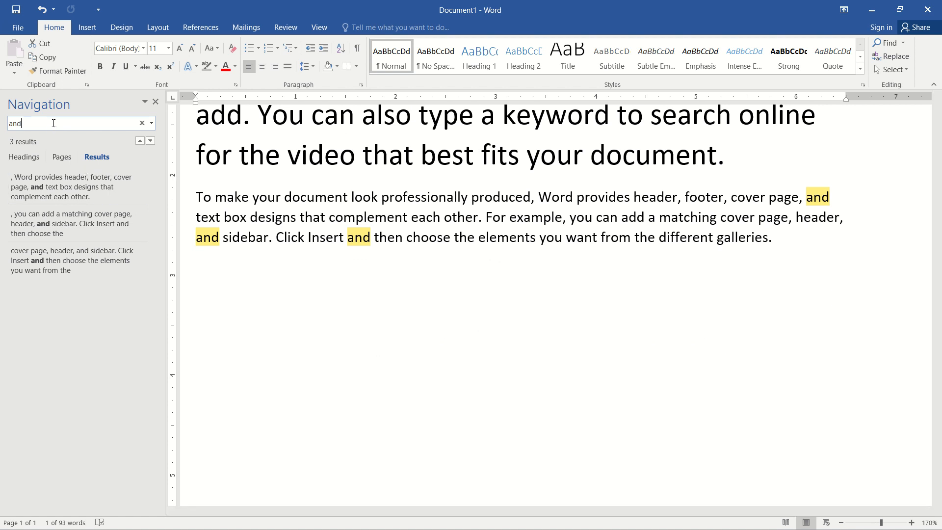
Replace the search term with "you", look over its matches in both paragraphs, and close the search.
{"action": "key", "text": "BackSpace"}
{"action": "key", "text": "BackSpace"}
{"action": "key", "text": "BackSpace"}
{"action": "type", "text": "y"}
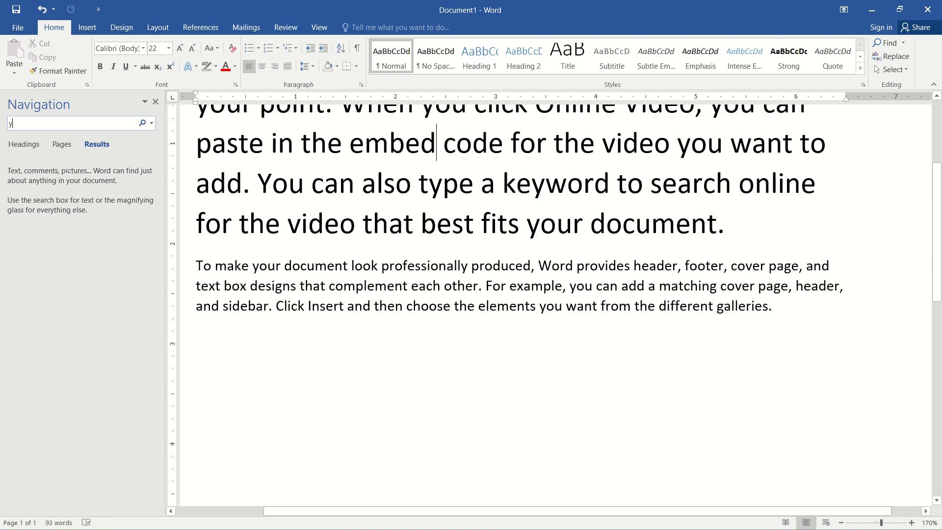
{"action": "type", "text": "ou"}
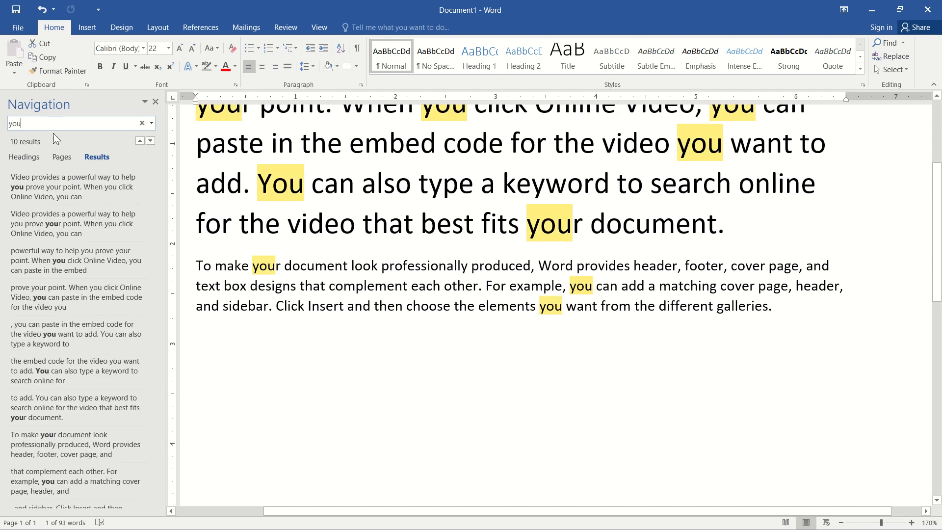
{"action": "scroll", "coordinate": [489, 178], "scroll_direction": "up", "scroll_amount": 3}
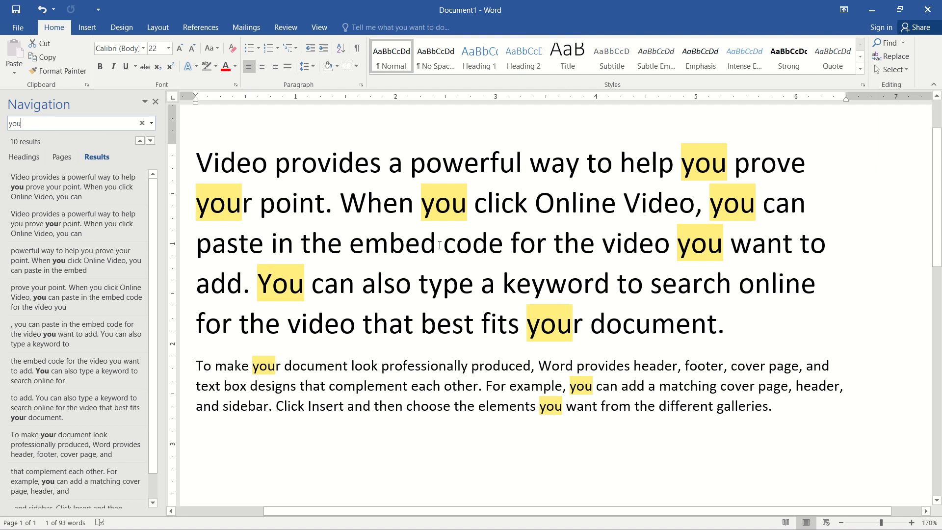
{"action": "left_click", "coordinate": [155, 103]}
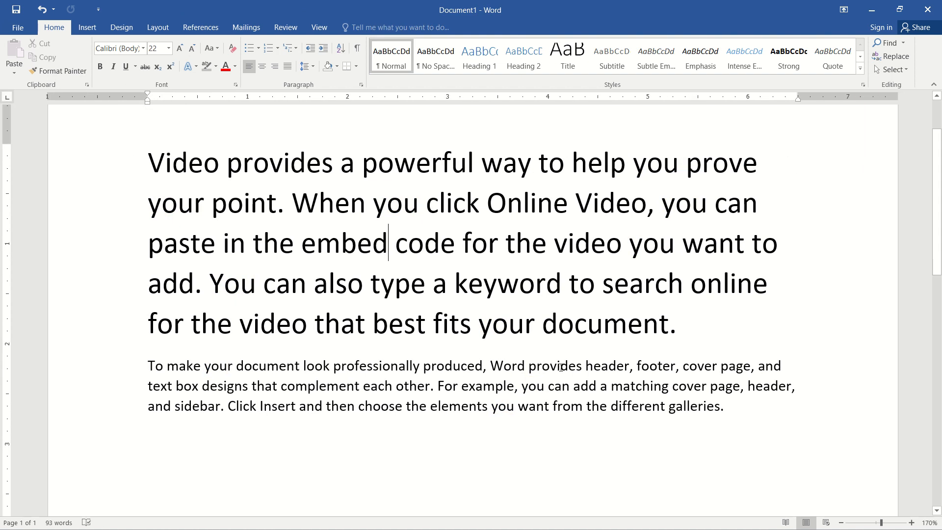
{"action": "scroll", "coordinate": [730, 421], "scroll_direction": "up", "scroll_amount": 2}
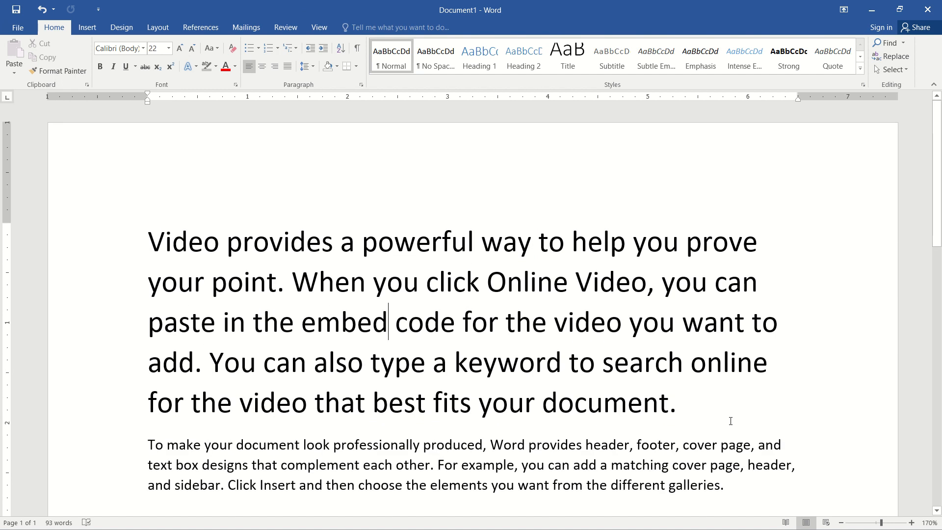
{"action": "scroll", "coordinate": [730, 421], "scroll_direction": "down", "scroll_amount": 12}
{"action": "scroll", "coordinate": [727, 425], "scroll_direction": "up", "scroll_amount": 11}
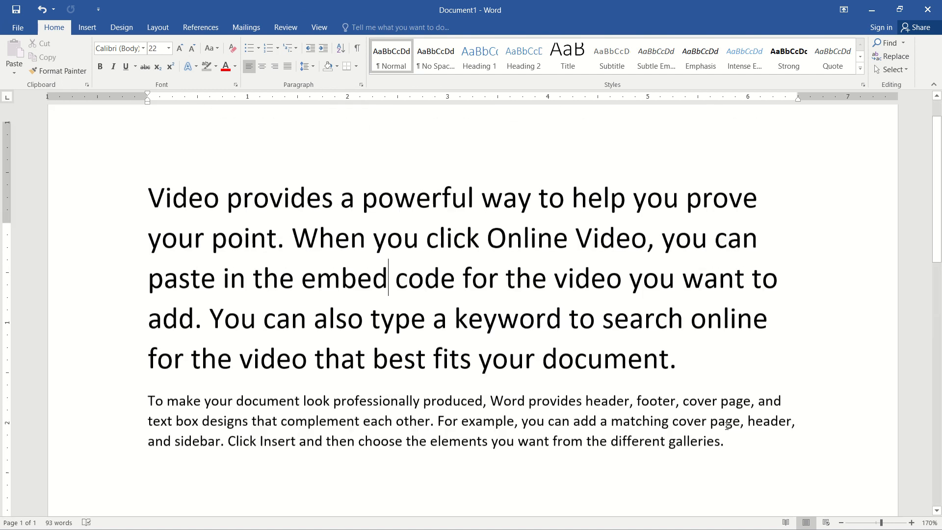
{"action": "scroll", "coordinate": [727, 425], "scroll_direction": "up", "scroll_amount": 1}
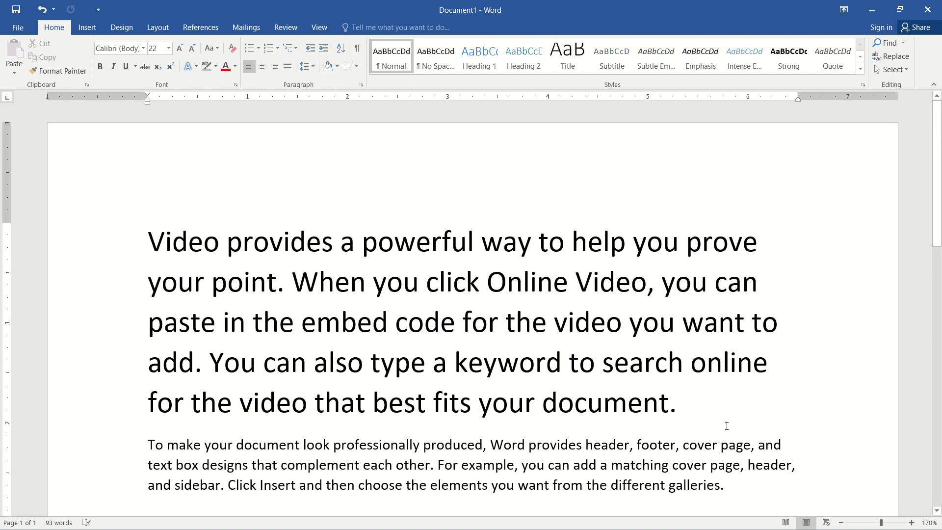
Insert five page breaks after the word "embed" and return to the first page.
{"action": "key", "text": "ctrl+Return"}
{"action": "scroll", "coordinate": [727, 425], "scroll_direction": "up", "scroll_amount": 2}
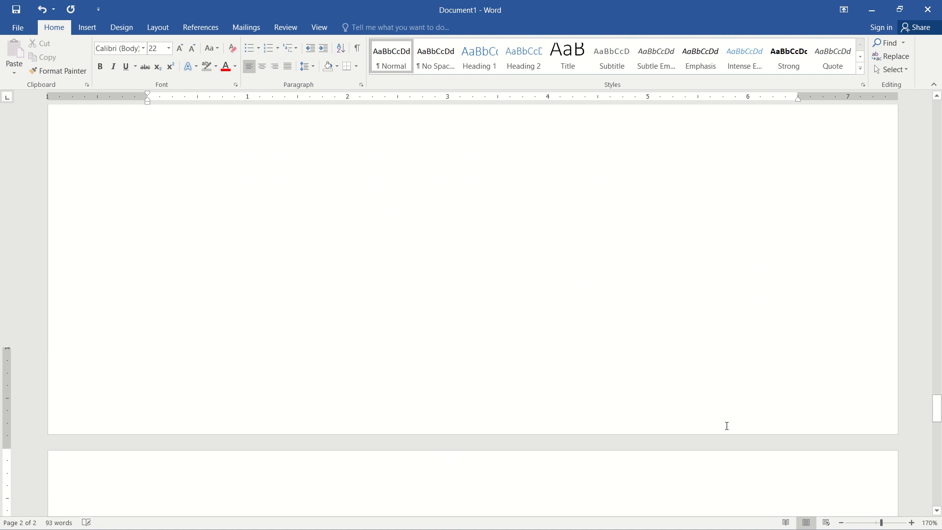
{"action": "scroll", "coordinate": [727, 426], "scroll_direction": "down", "scroll_amount": 1}
{"action": "key", "text": "ctrl+Return"}
{"action": "key", "text": "ctrl+Return"}
{"action": "key", "text": "ctrl+Return"}
{"action": "key", "text": "ctrl+Return"}
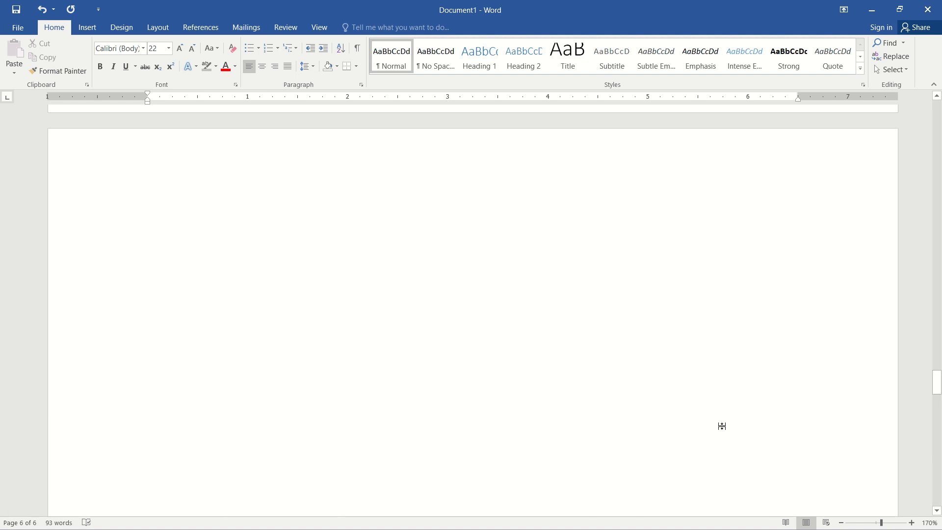
{"action": "scroll", "coordinate": [722, 426], "scroll_direction": "up", "scroll_amount": 6}
{"action": "left_click_drag", "start_coordinate": [937, 363], "coordinate": [925, 100]}
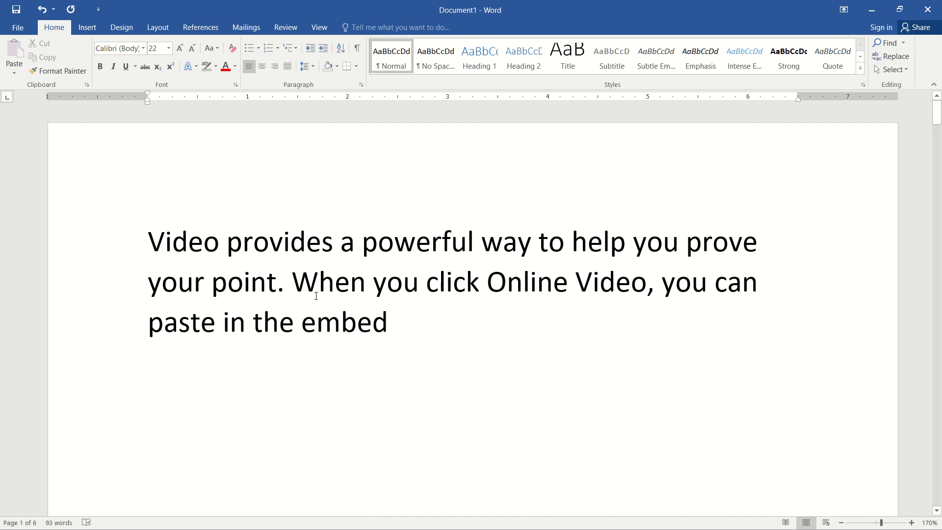
From the first line of text, use Go To to jump to line 5, and close the dialog.
{"action": "left_click", "coordinate": [269, 251]}
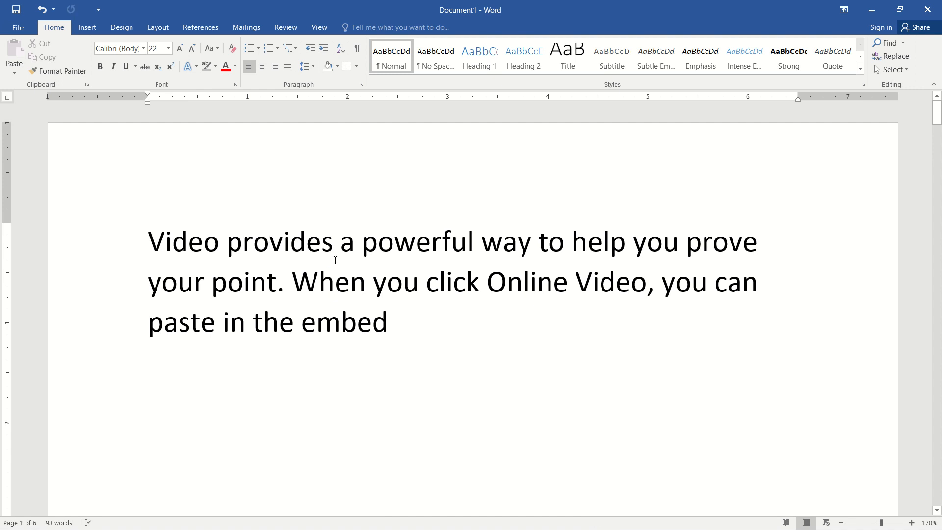
{"action": "key", "text": "ctrl+g"}
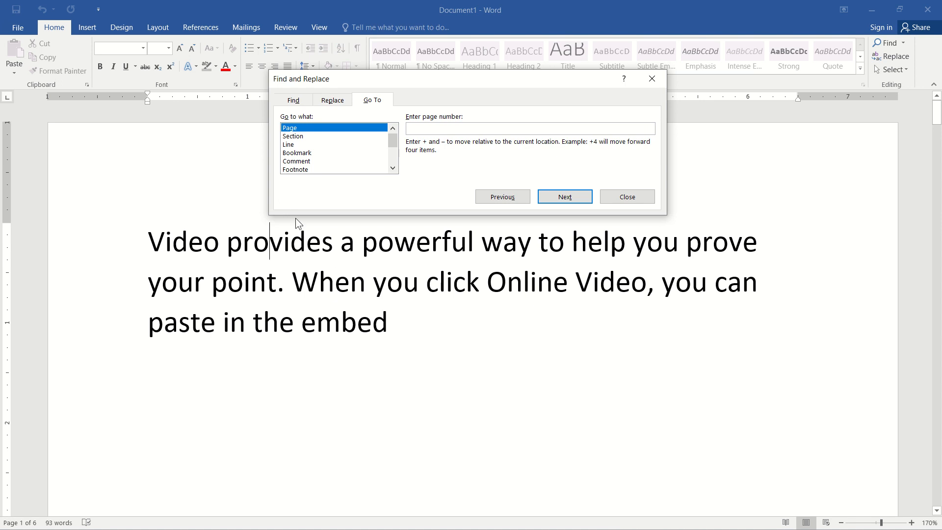
{"action": "left_click", "coordinate": [290, 145]}
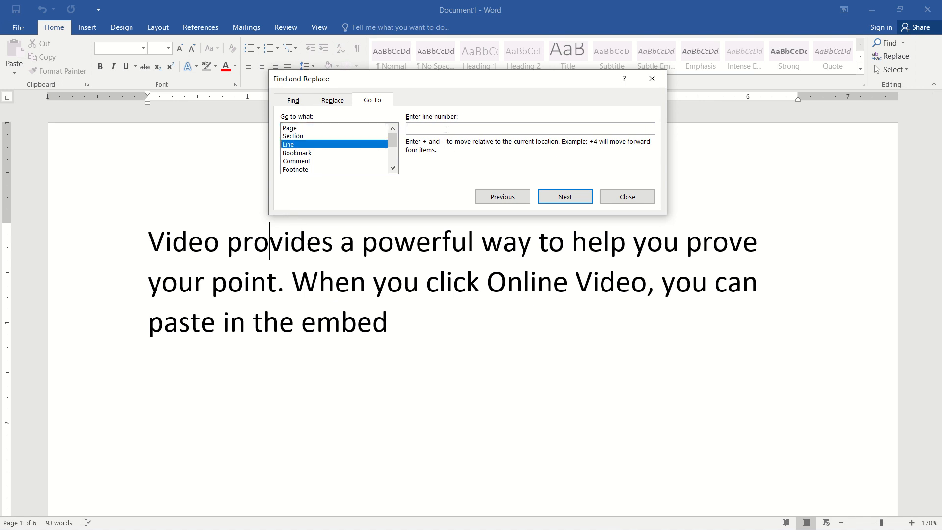
{"action": "type", "text": "5"}
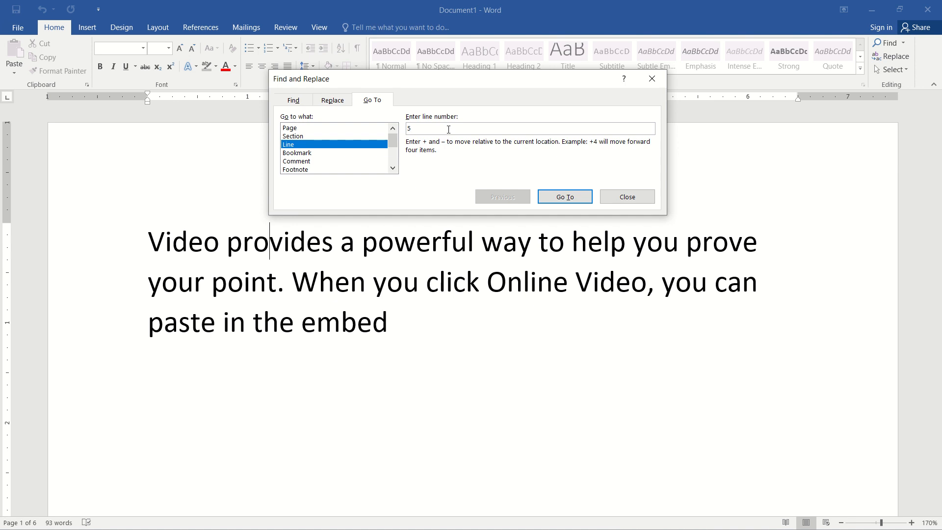
{"action": "left_click", "coordinate": [577, 198]}
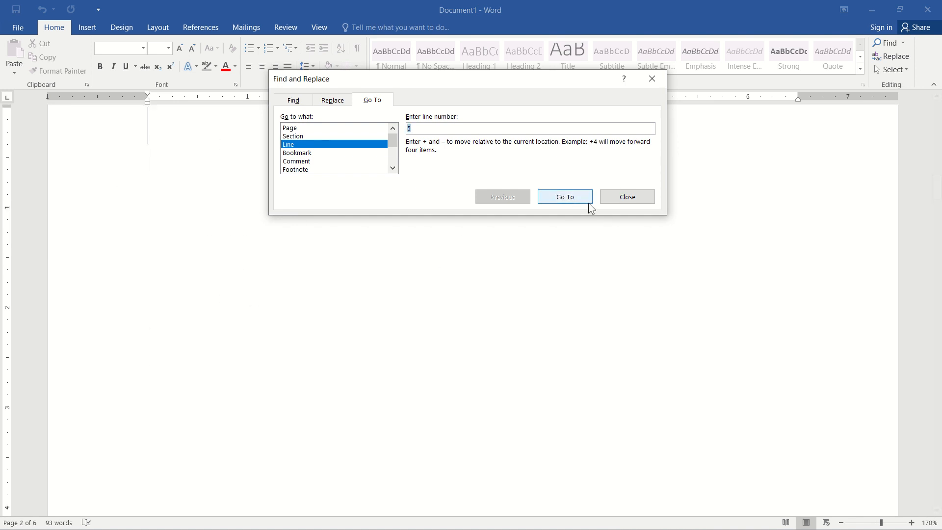
{"action": "left_click", "coordinate": [627, 196]}
Add a run of blank lines on the first page below "paste in the embed".
{"action": "scroll", "coordinate": [489, 357], "scroll_direction": "up", "scroll_amount": 5}
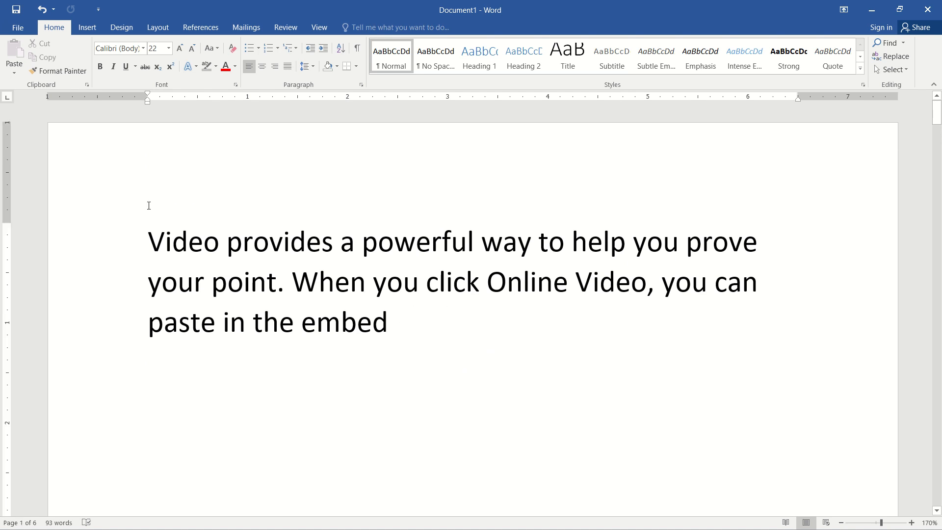
{"action": "key", "text": "Return"}
{"action": "key", "text": "Return"}
{"action": "key", "text": "Return"}
{"action": "key", "text": "Return"}
{"action": "key", "text": "Return"}
{"action": "key", "text": "Return"}
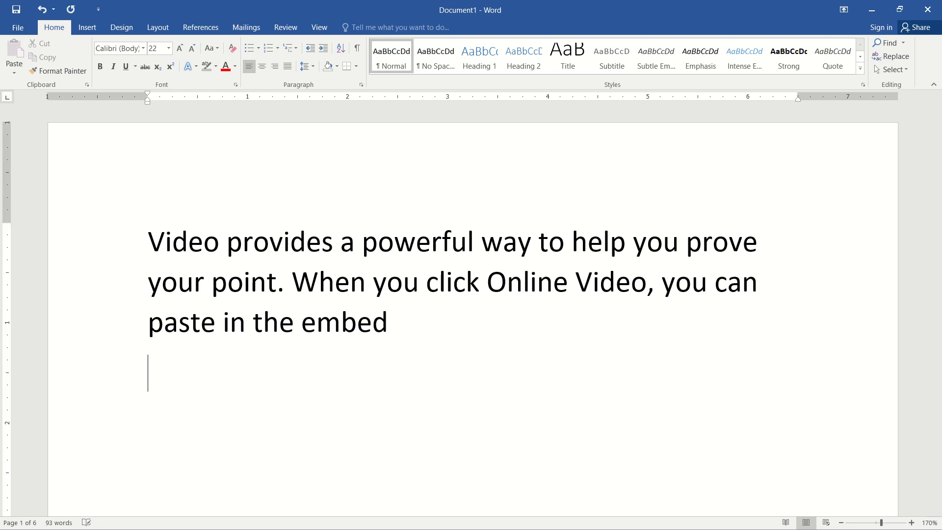
{"action": "key", "text": "Return"}
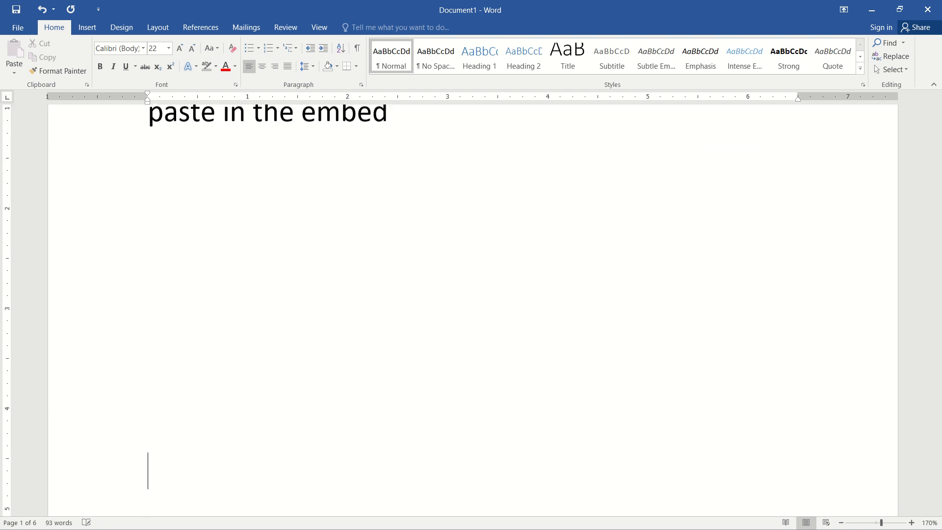
{"action": "scroll", "coordinate": [242, 429], "scroll_direction": "up", "scroll_amount": 5}
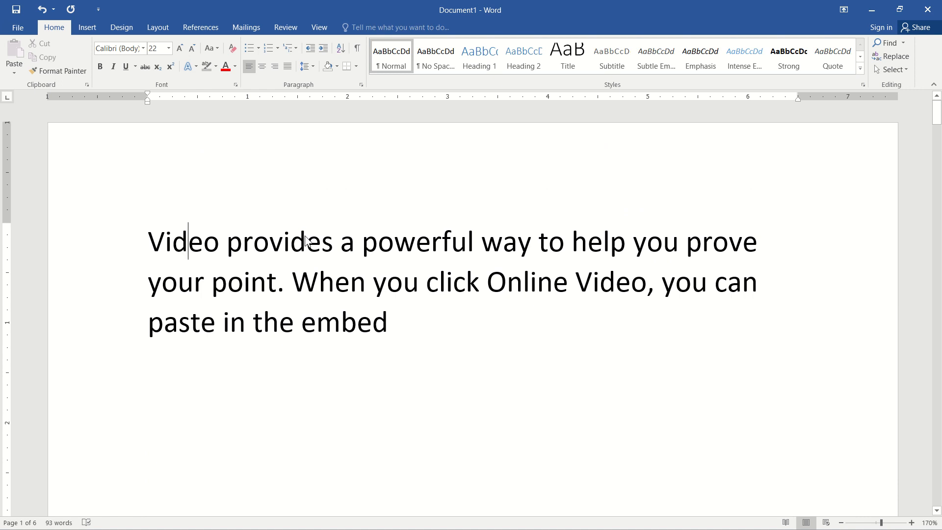
From the first line, use Go To to jump to line 6, and close the dialog.
{"action": "key", "text": "ctrl+g"}
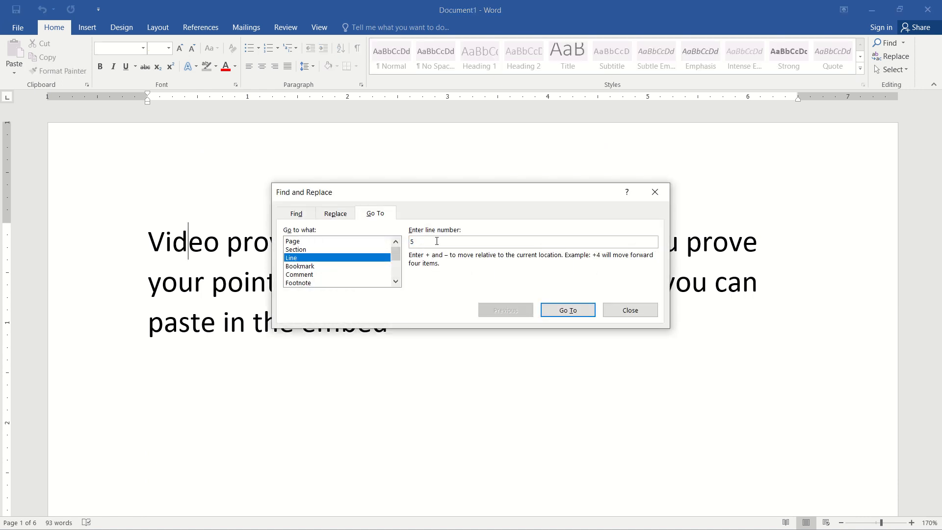
{"action": "key", "text": "BackSpace"}
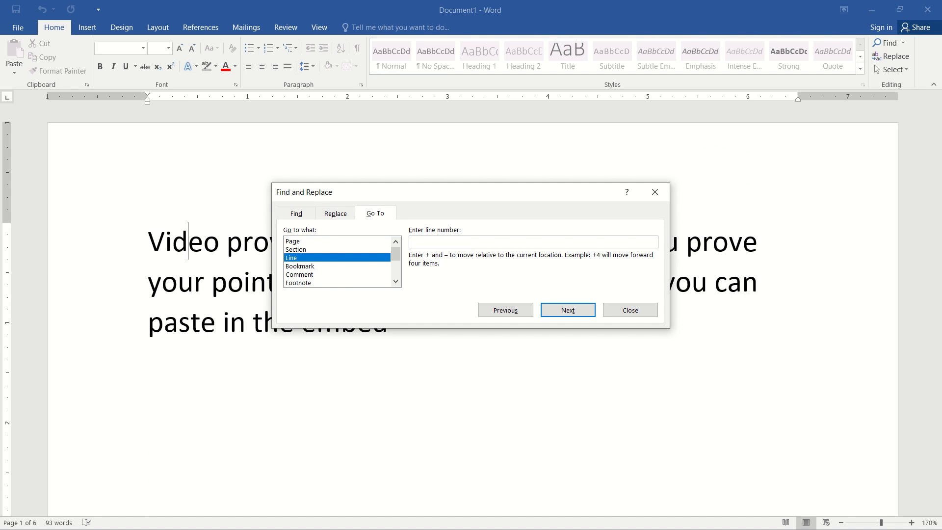
{"action": "type", "text": "6"}
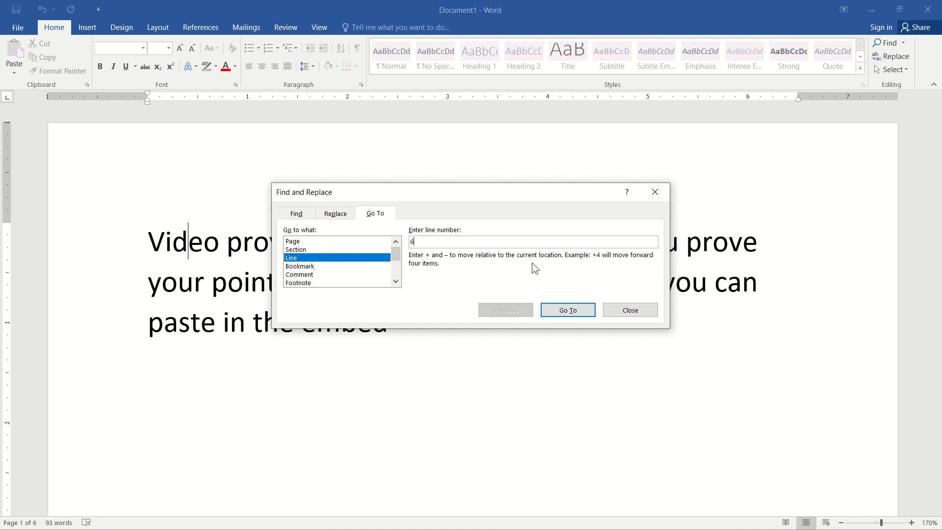
{"action": "left_click", "coordinate": [562, 307]}
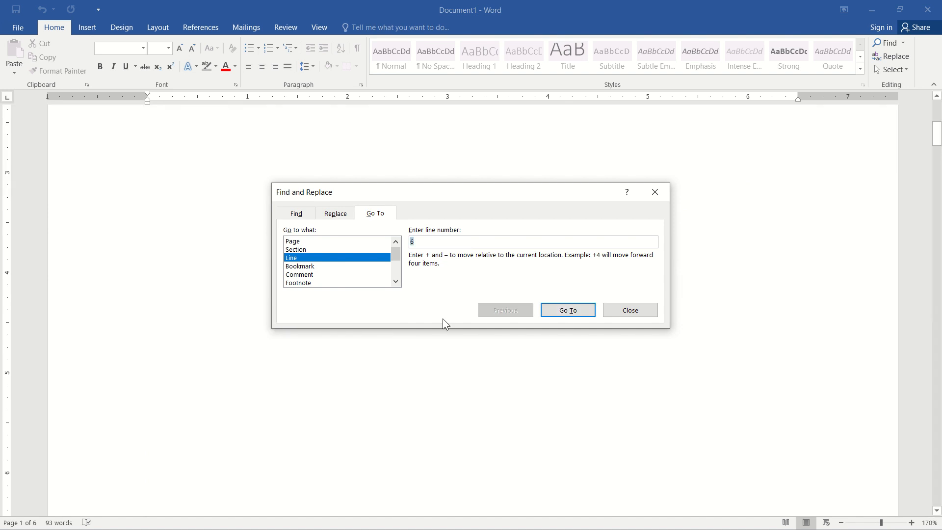
{"action": "left_click", "coordinate": [654, 193]}
{"action": "scroll", "coordinate": [332, 353], "scroll_direction": "up", "scroll_amount": 4}
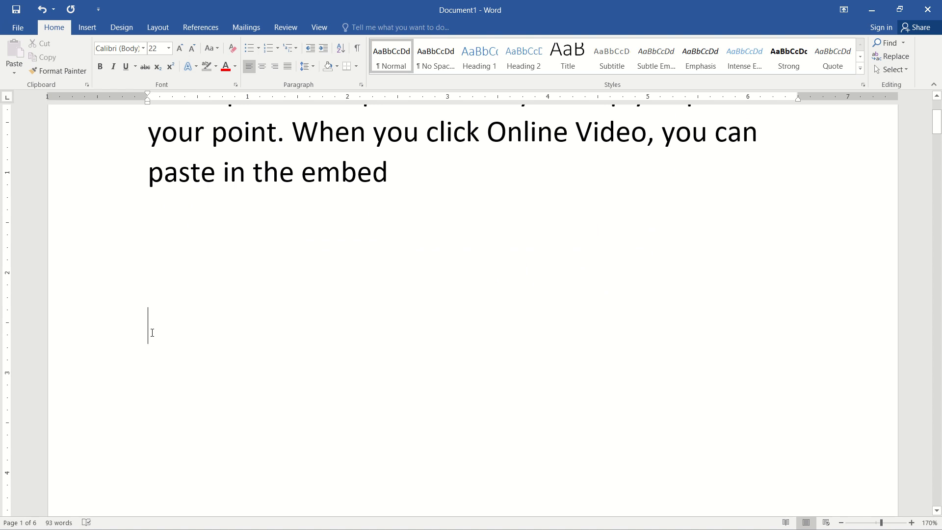
Move the cursor back to the start of "Video provides", and use Go To to jump to page 3.
{"action": "key", "text": "BackSpace"}
{"action": "key", "text": "Up"}
{"action": "key", "text": "Up"}
{"action": "key", "text": "Up"}
{"action": "key", "text": "Up"}
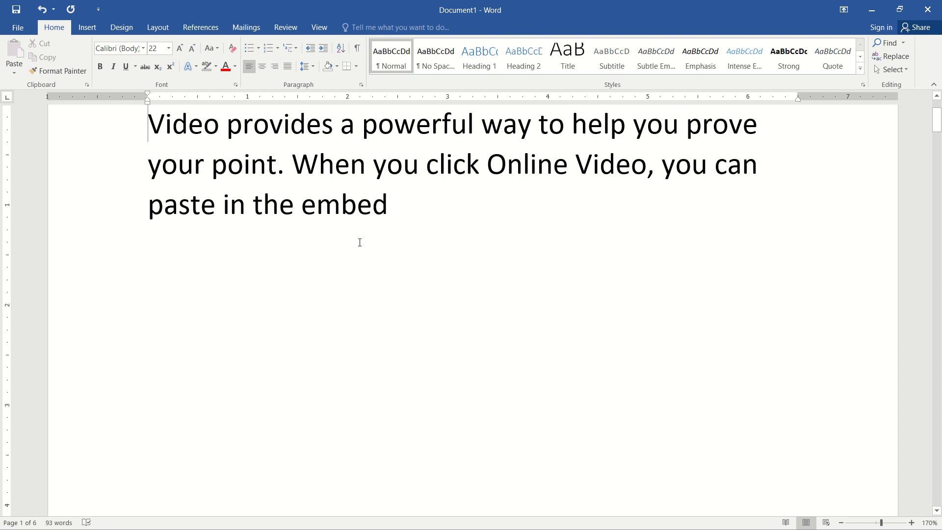
{"action": "key", "text": "ctrl+g"}
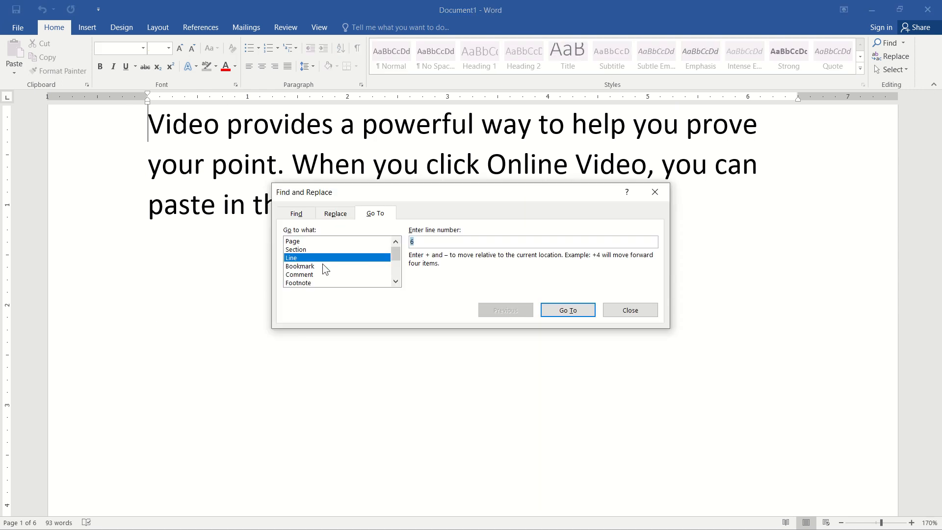
{"action": "left_click", "coordinate": [297, 241]}
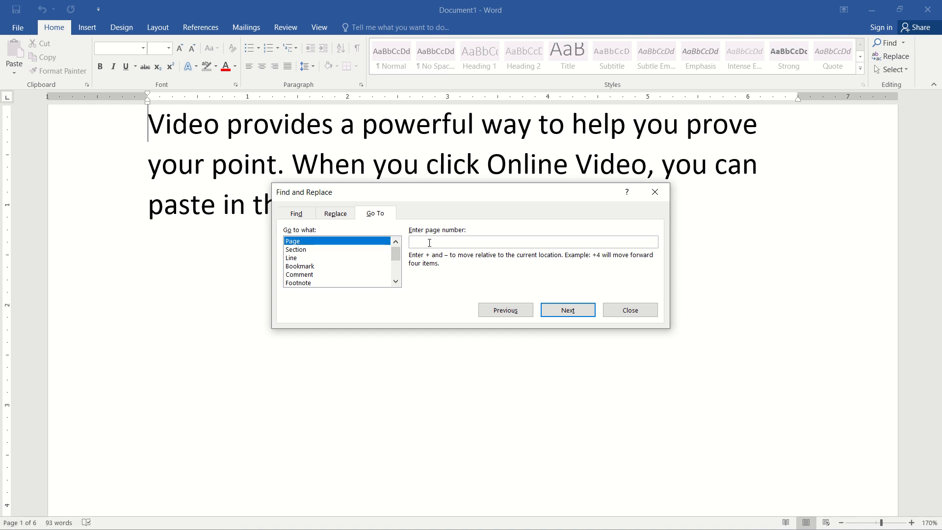
{"action": "type", "text": "3"}
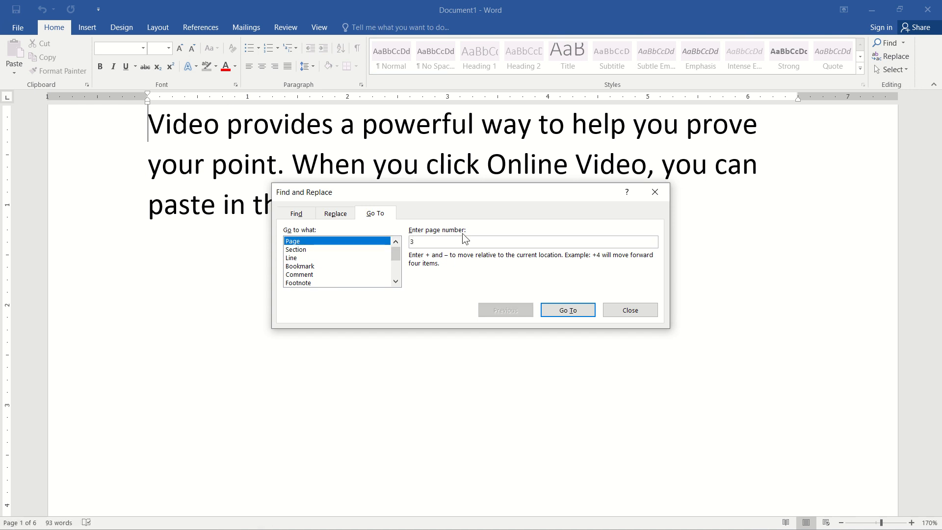
{"action": "left_click", "coordinate": [575, 312]}
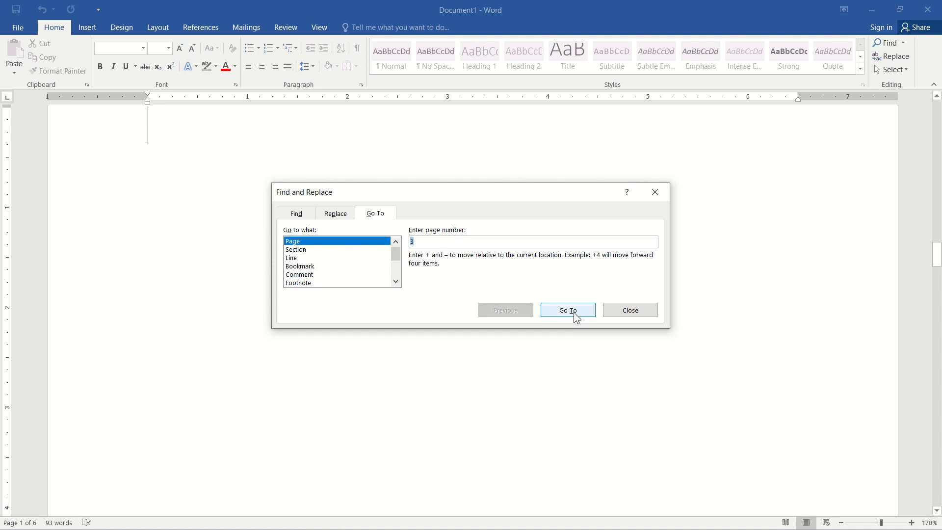
{"action": "left_click", "coordinate": [649, 194]}
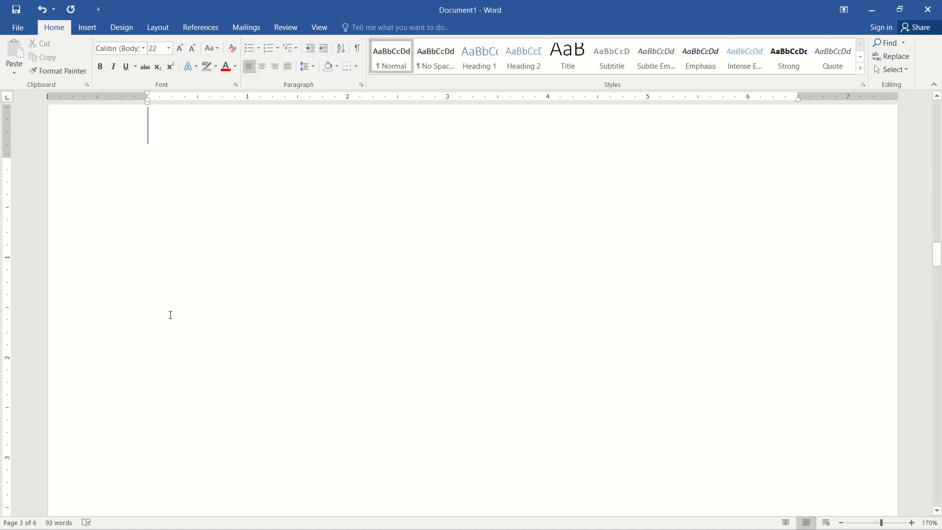
Use Go To to return from page 3 to page 1, and close the dialog.
{"action": "scroll", "coordinate": [170, 316], "scroll_direction": "up", "scroll_amount": 3}
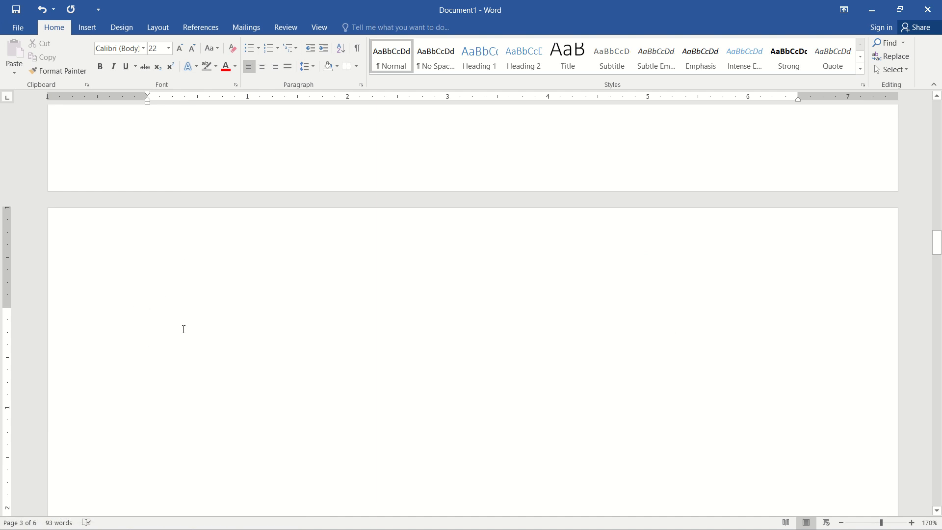
{"action": "key", "text": "ctrl+g"}
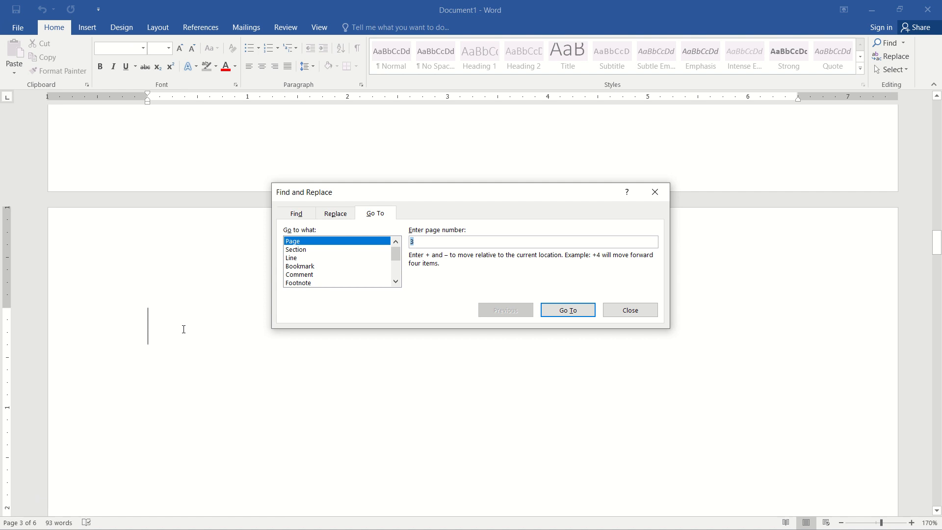
{"action": "left_click", "coordinate": [571, 311]}
{"action": "left_click", "coordinate": [630, 310]}
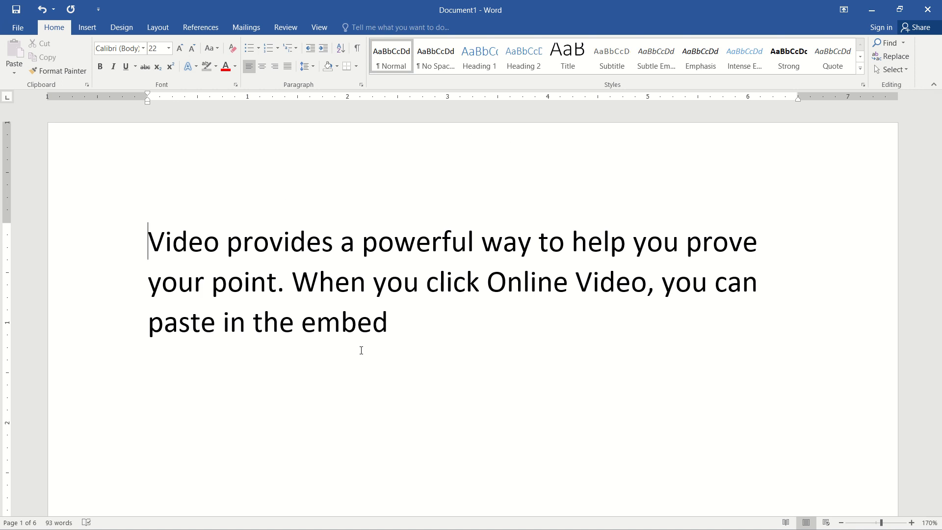
Look over the list of target types offered by Go To, and close the dialog.
{"action": "key", "text": "ctrl+g"}
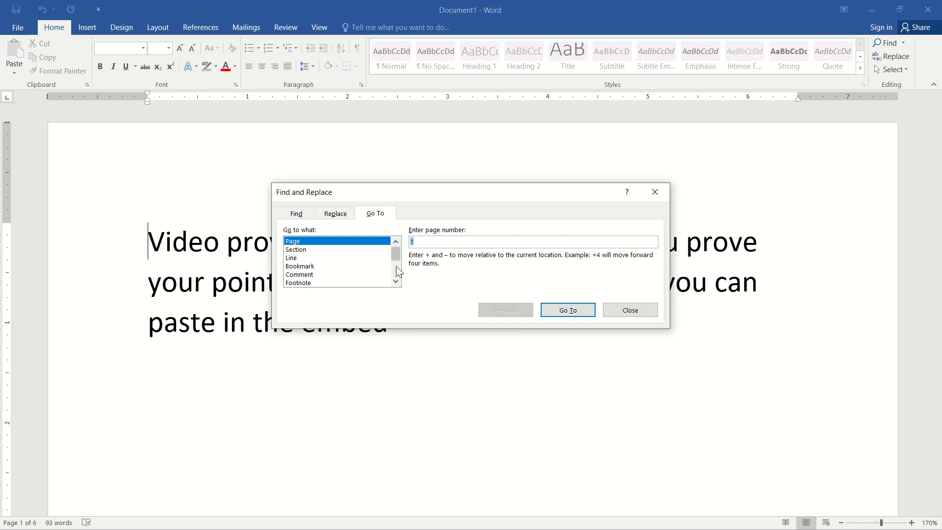
{"action": "mouse_move", "coordinate": [396, 255]}
{"action": "left_mouse_down"}
{"action": "mouse_move", "coordinate": [395, 270]}
{"action": "mouse_move", "coordinate": [395, 252]}
{"action": "left_mouse_up"}
{"action": "left_click", "coordinate": [632, 311]}
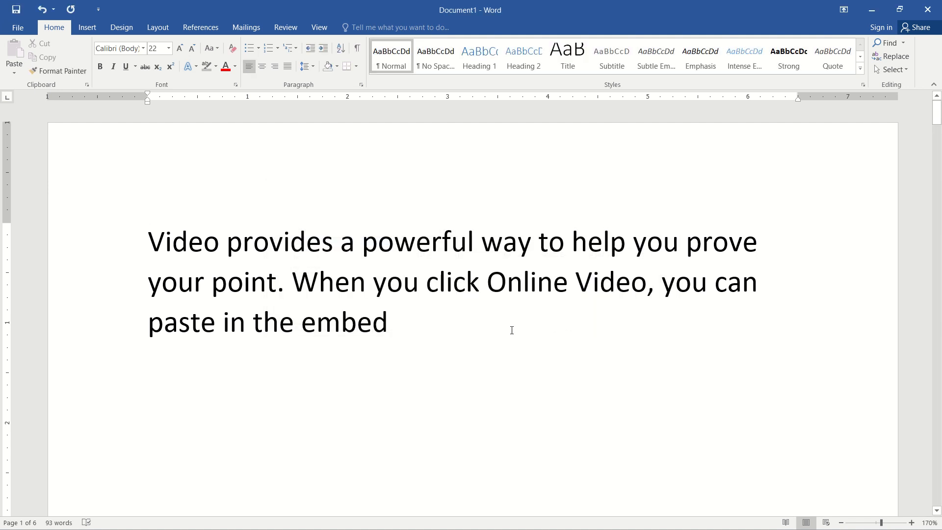
Undo the added blank lines and page breaks, and delete the remaining breaks before "code" to rejoin the first paragraph.
{"action": "key", "text": "ctrl+z"}
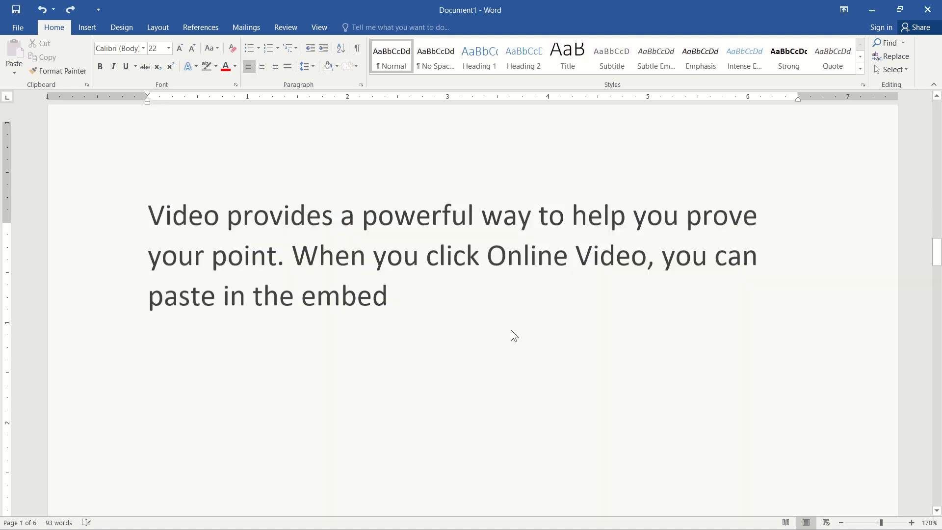
{"action": "scroll", "coordinate": [511, 330], "scroll_direction": "up", "scroll_amount": 5}
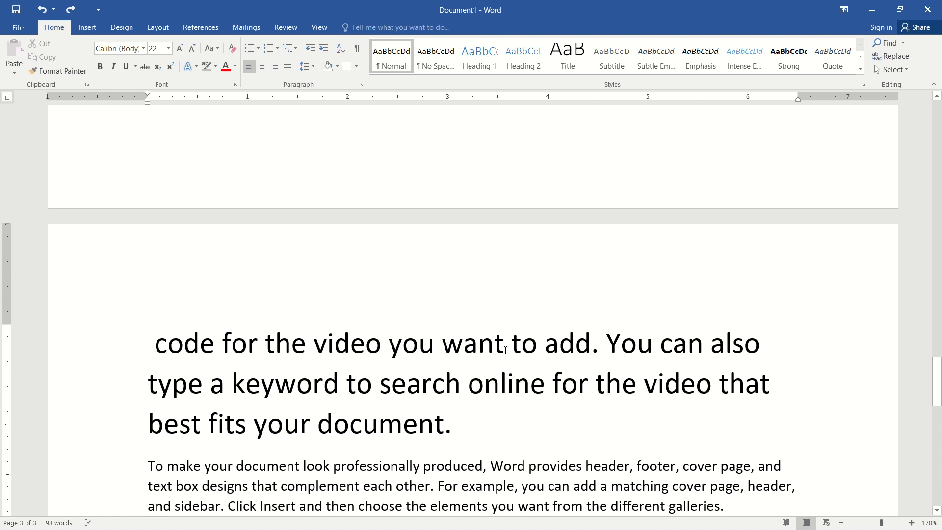
{"action": "key", "text": "BackSpace"}
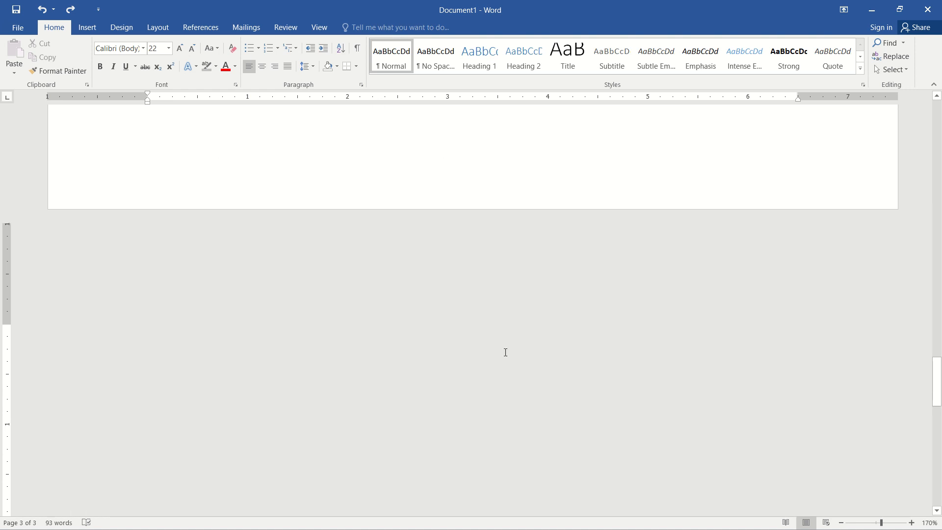
{"action": "scroll", "coordinate": [505, 352], "scroll_direction": "up", "scroll_amount": 3}
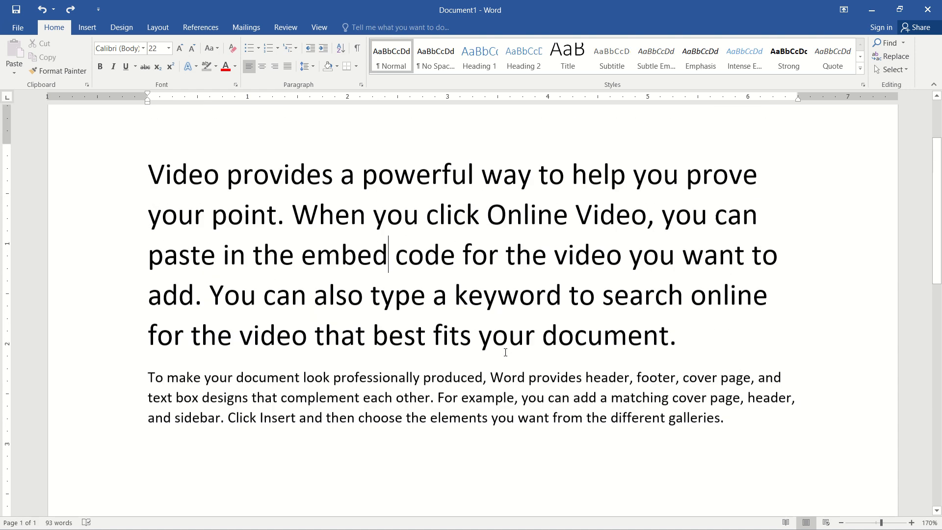
Replace all occurrences of "you" with "are" throughout the document, and close the dialog.
{"action": "scroll", "coordinate": [505, 344], "scroll_direction": "down", "scroll_amount": 1}
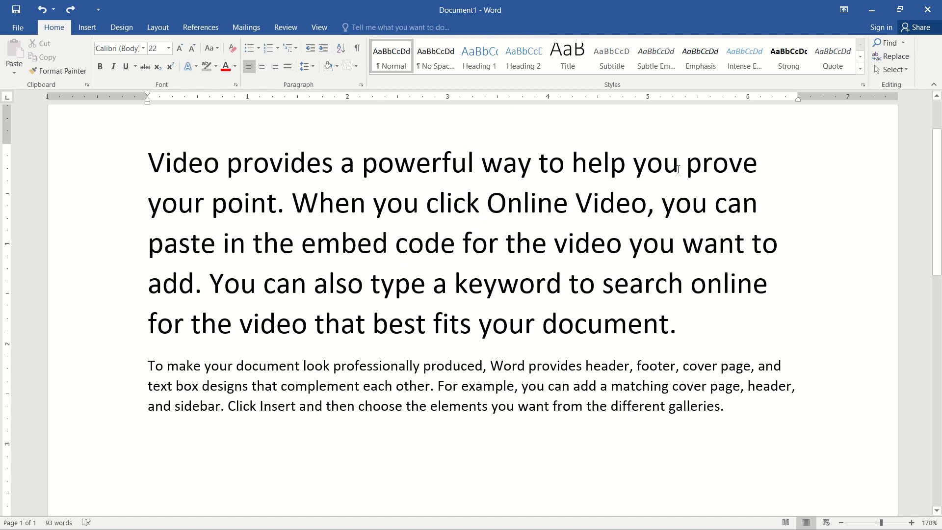
{"action": "left_click_drag", "start_coordinate": [681, 170], "coordinate": [633, 168]}
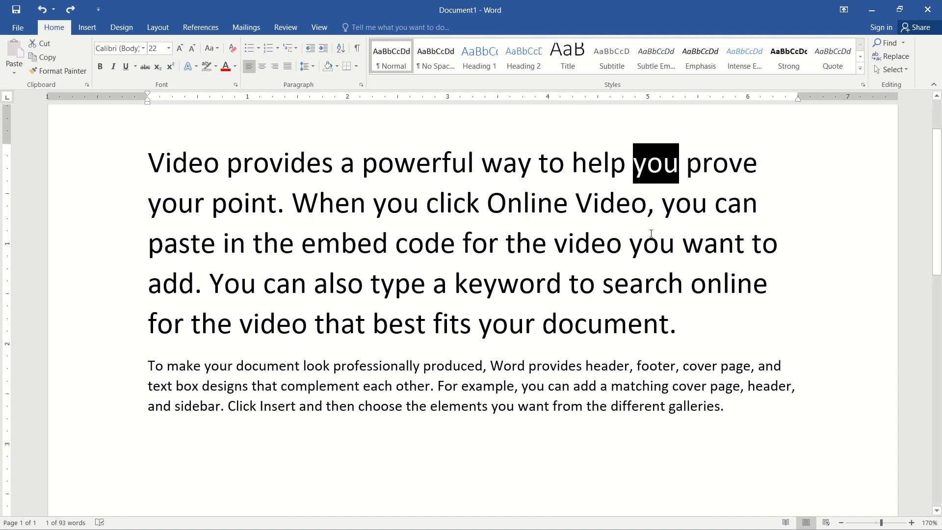
{"action": "left_click", "coordinate": [617, 170]}
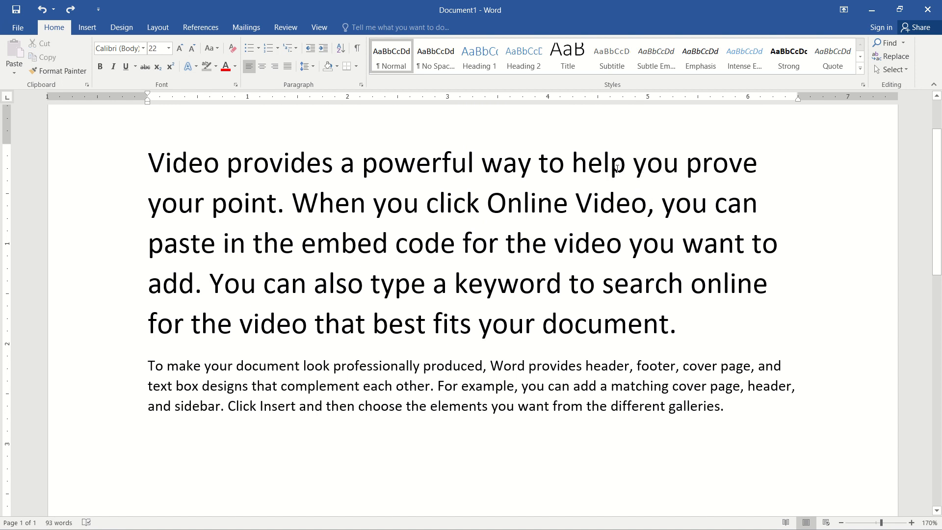
{"action": "key", "text": "ctrl+h"}
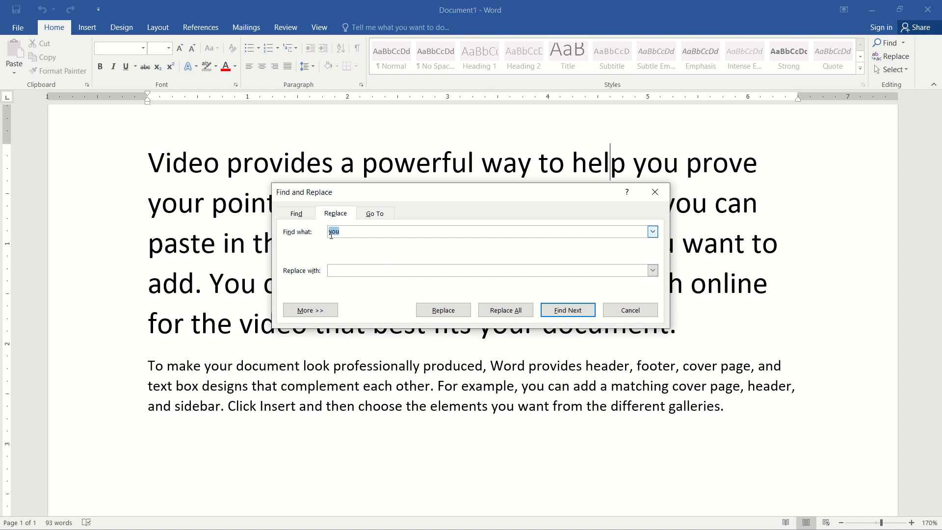
{"action": "left_click", "coordinate": [337, 270]}
{"action": "left_click", "coordinate": [498, 311]}
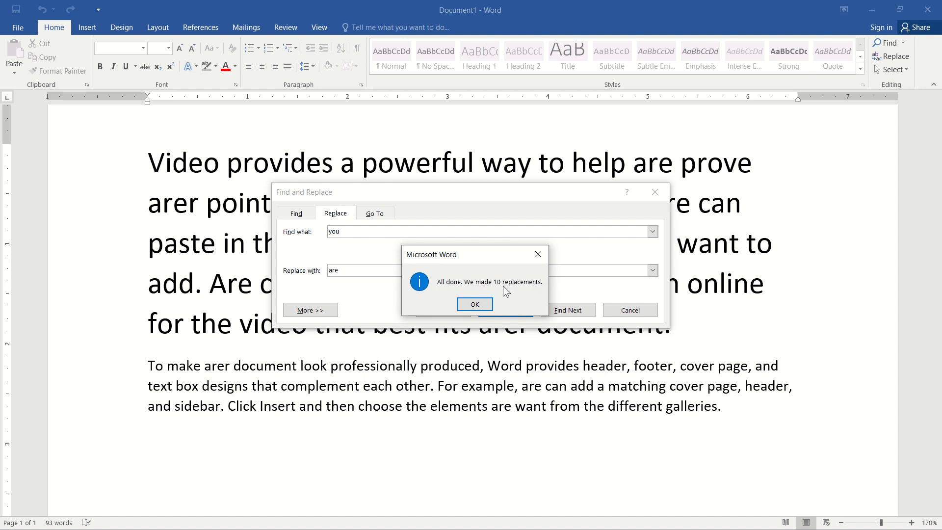
{"action": "left_click", "coordinate": [473, 305]}
{"action": "left_click", "coordinate": [633, 310]}
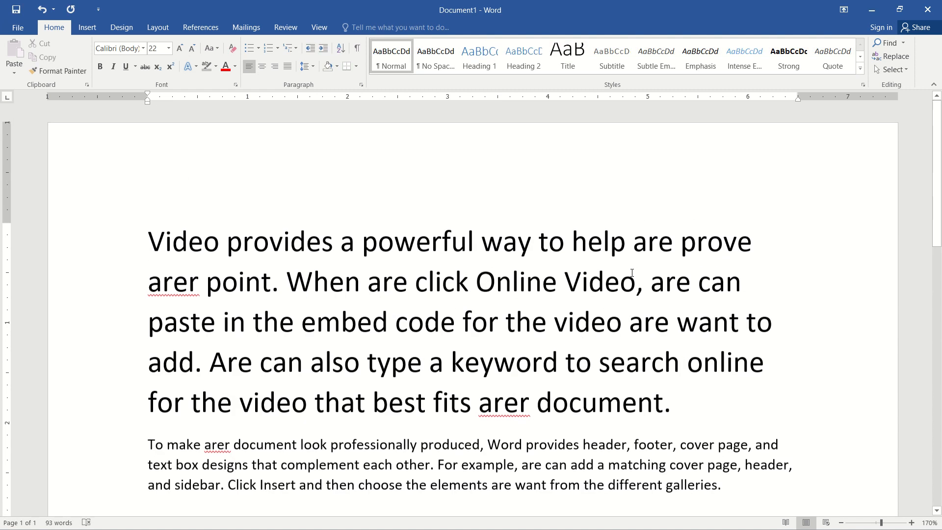
Examine the replaced words in both paragraphs, including the ones inside longer words.
{"action": "left_click_drag", "start_coordinate": [674, 243], "coordinate": [633, 243]}
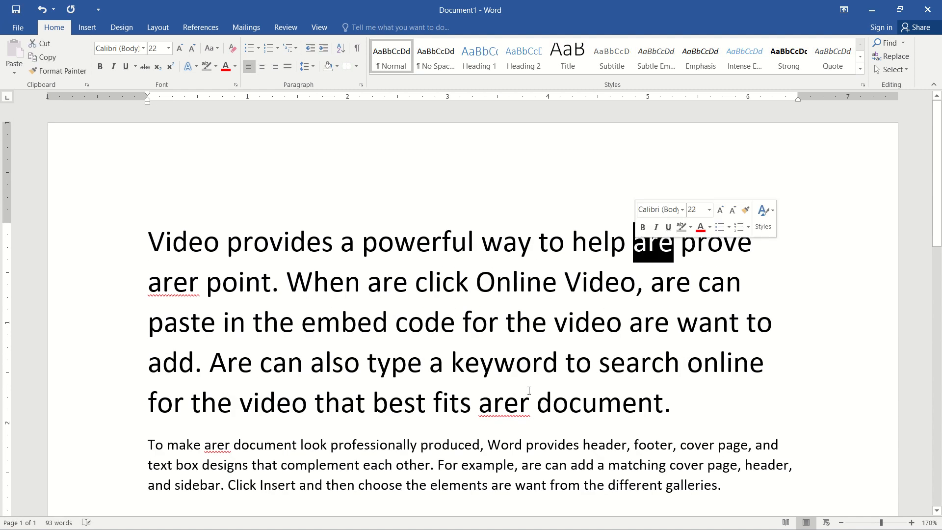
{"action": "left_click_drag", "start_coordinate": [529, 390], "coordinate": [493, 399]}
{"action": "scroll", "coordinate": [321, 428], "scroll_direction": "down", "scroll_amount": 1}
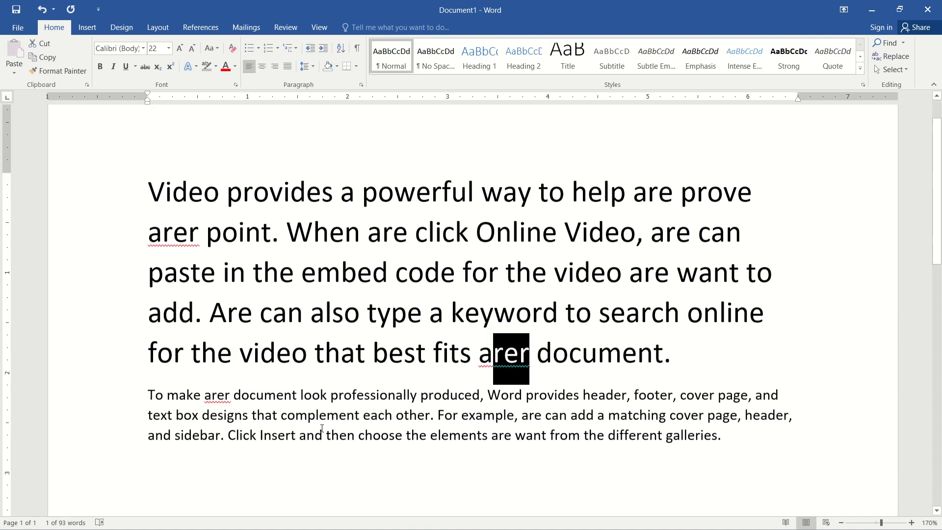
{"action": "left_click_drag", "start_coordinate": [226, 397], "coordinate": [204, 396]}
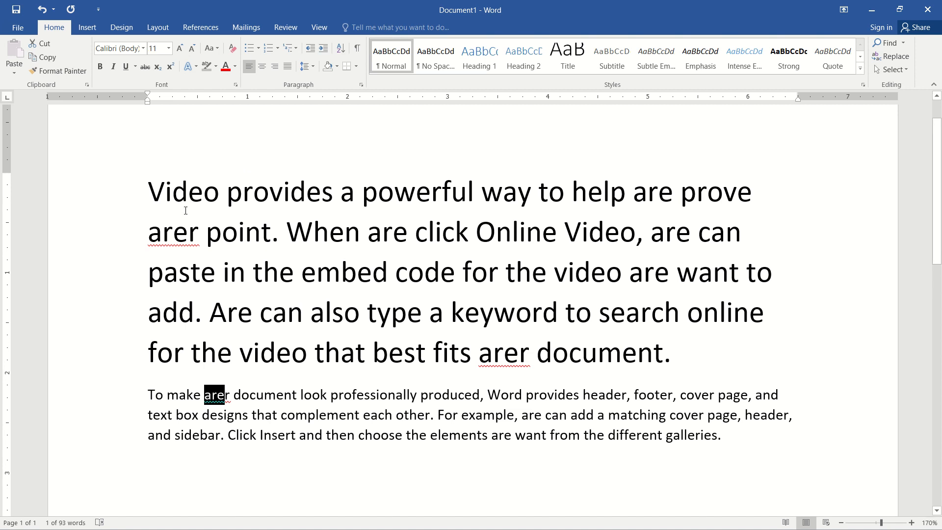
{"action": "left_click_drag", "start_coordinate": [187, 231], "coordinate": [163, 231]}
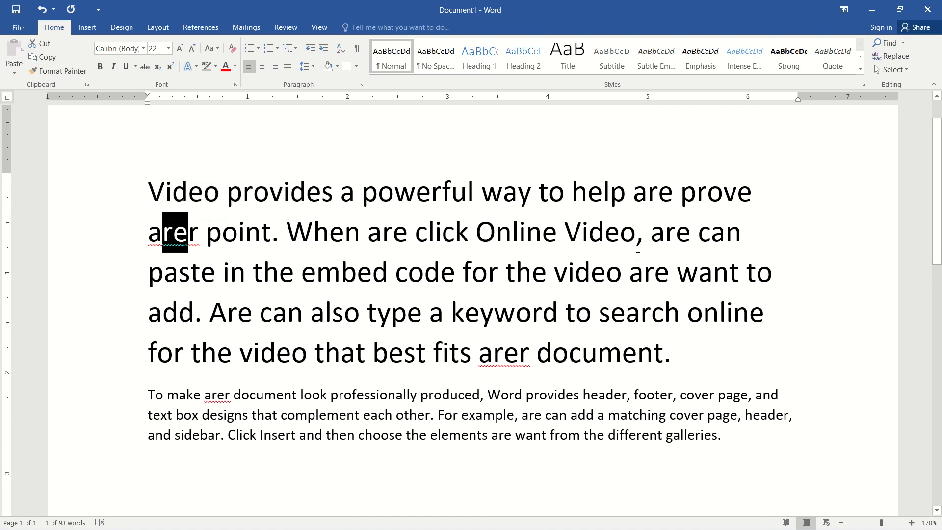
{"action": "left_click", "coordinate": [647, 183]}
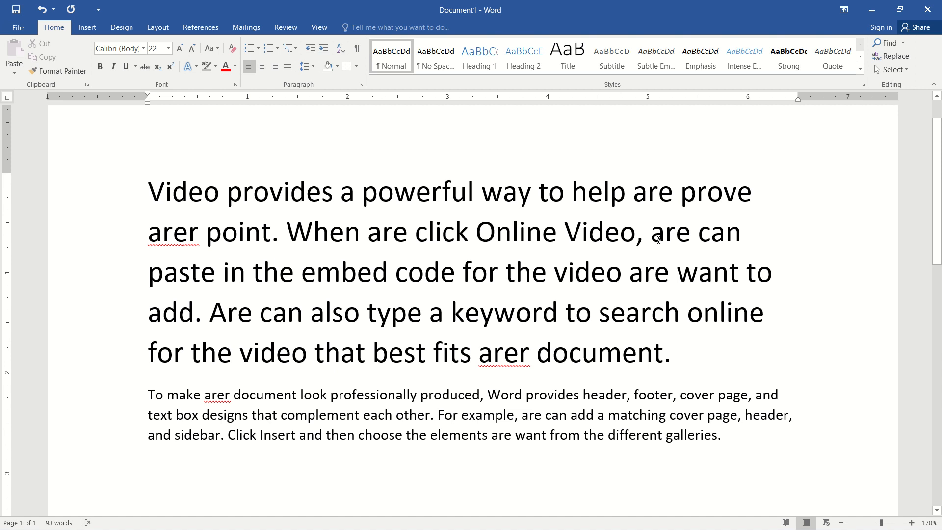
Replace all occurrences of "are" with "you" throughout the document, and close the dialog.
{"action": "key", "text": "ctrl+h"}
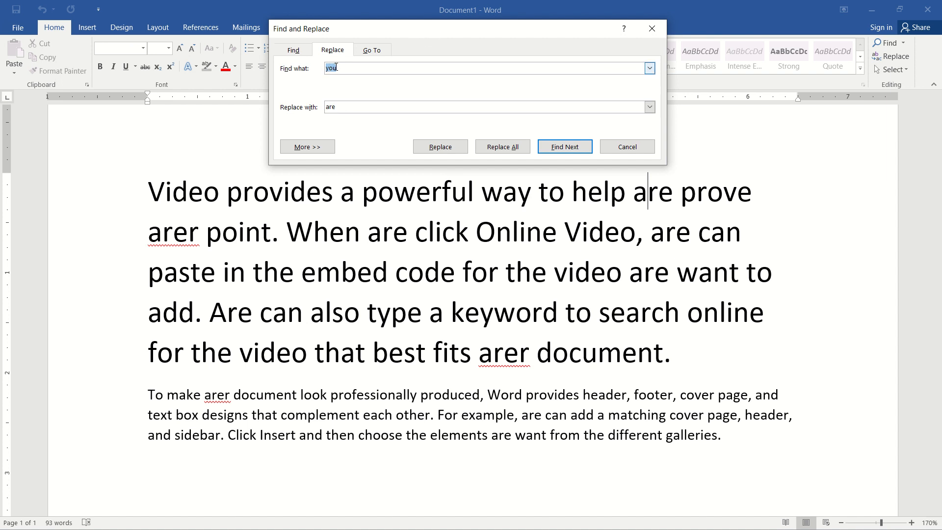
{"action": "left_click_drag", "start_coordinate": [340, 107], "coordinate": [324, 110]}
{"action": "left_click_drag", "start_coordinate": [345, 70], "coordinate": [327, 71]}
{"action": "type", "text": "are"}
{"action": "left_click_drag", "start_coordinate": [337, 107], "coordinate": [316, 105]}
{"action": "type", "text": "you"}
{"action": "left_click", "coordinate": [506, 147]}
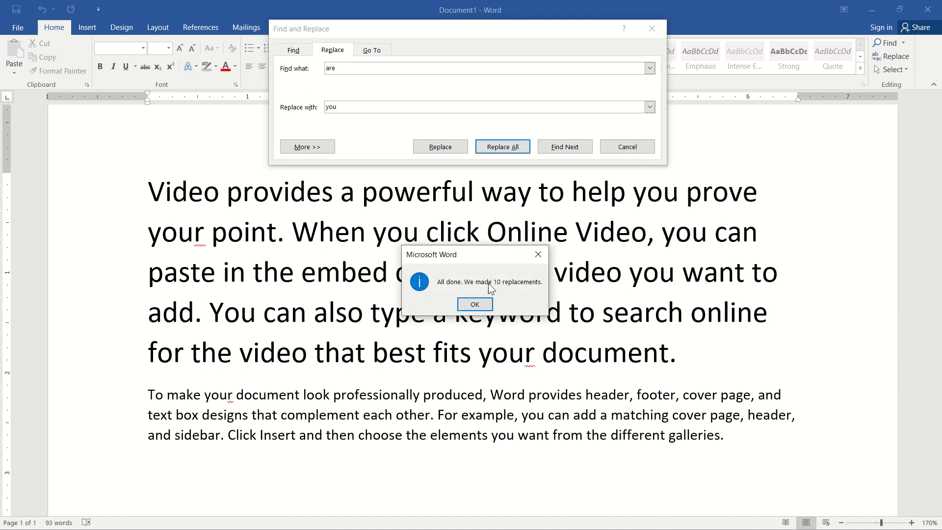
{"action": "left_click", "coordinate": [475, 304]}
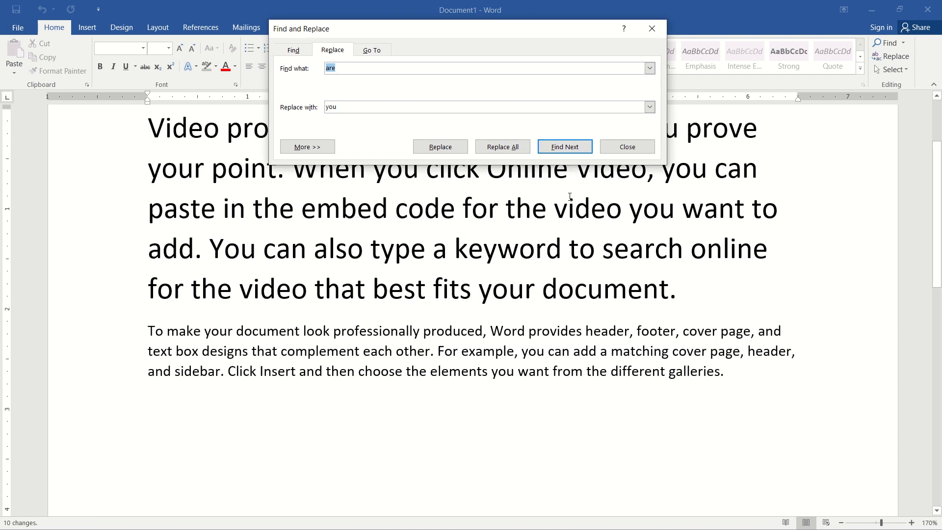
{"action": "left_click", "coordinate": [651, 29]}
Examine the restored words in the second and fourth lines of the first paragraph.
{"action": "scroll", "coordinate": [626, 236], "scroll_direction": "up", "scroll_amount": 3}
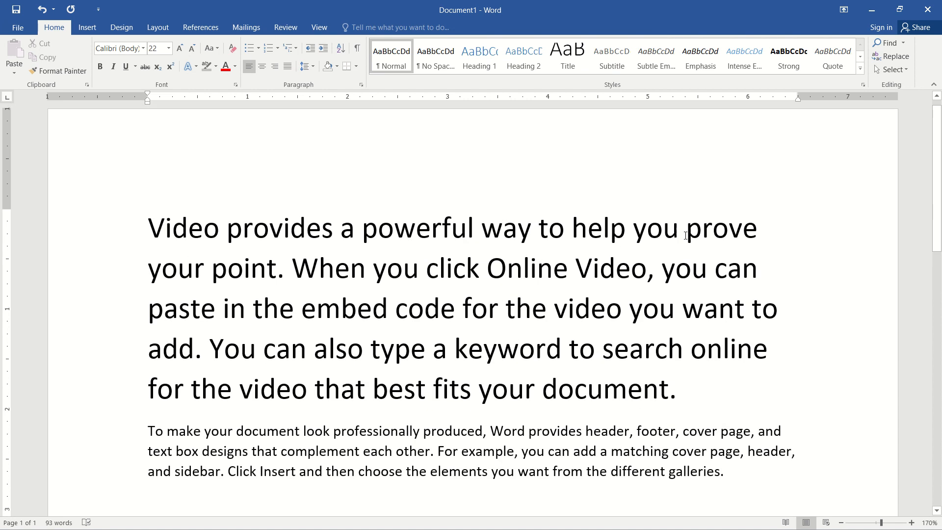
{"action": "left_click_drag", "start_coordinate": [695, 269], "coordinate": [650, 269]}
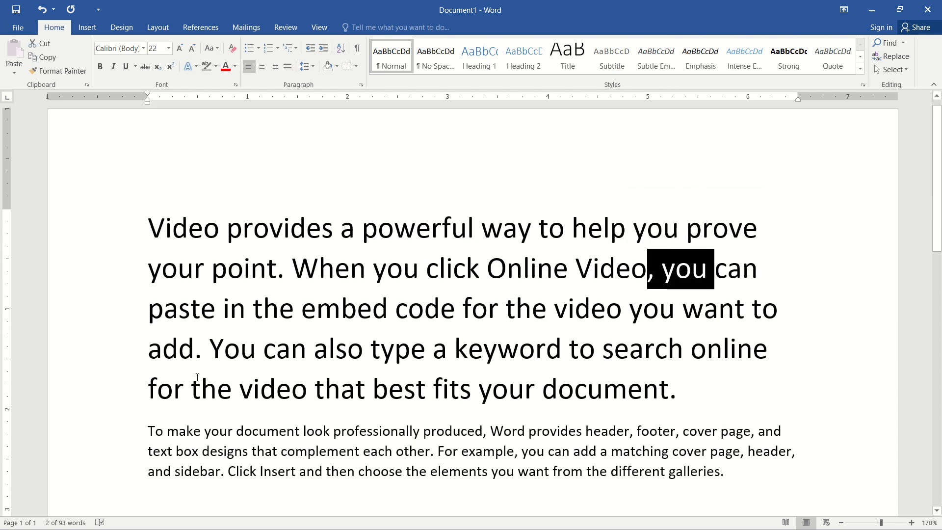
{"action": "mouse_move", "coordinate": [245, 355]}
{"action": "left_mouse_down"}
{"action": "mouse_move", "coordinate": [196, 354]}
{"action": "mouse_move", "coordinate": [233, 359]}
{"action": "left_mouse_up"}
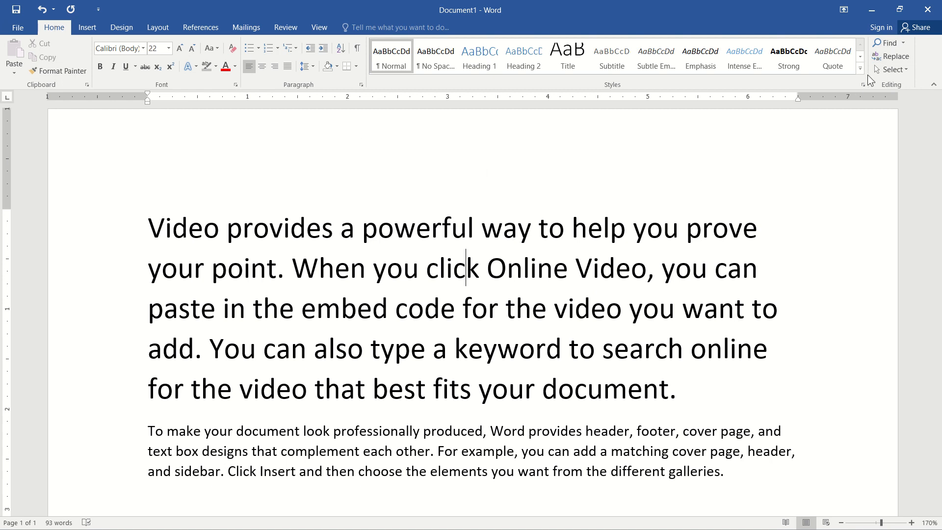
Search the document for "you" with Find, and close the search results.
{"action": "left_click", "coordinate": [889, 44]}
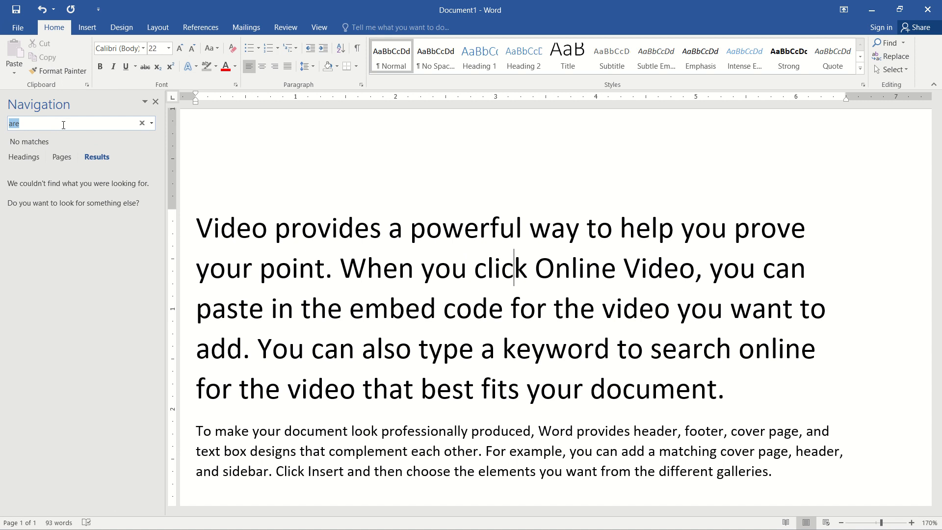
{"action": "left_click", "coordinate": [64, 125]}
{"action": "key", "text": "BackSpace"}
{"action": "key", "text": "BackSpace"}
{"action": "key", "text": "BackSpace"}
{"action": "type", "text": "you"}
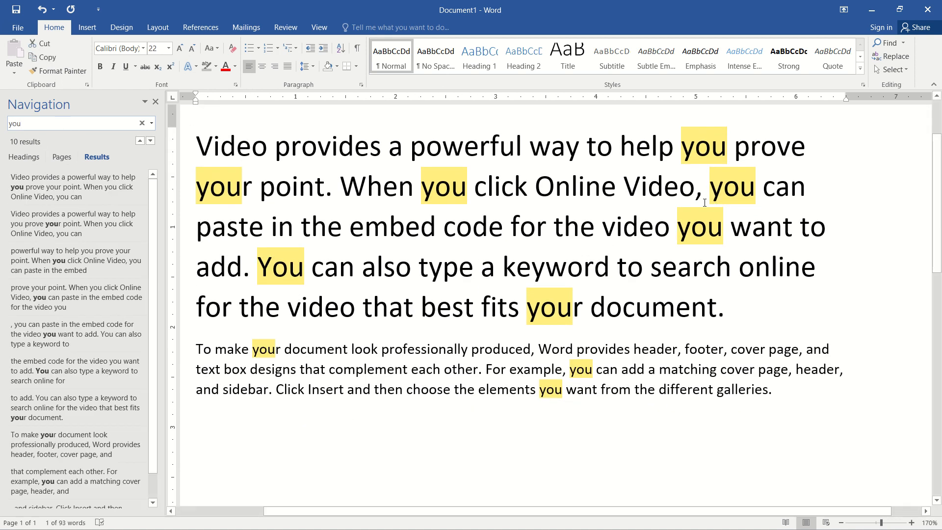
{"action": "left_click", "coordinate": [156, 101]}
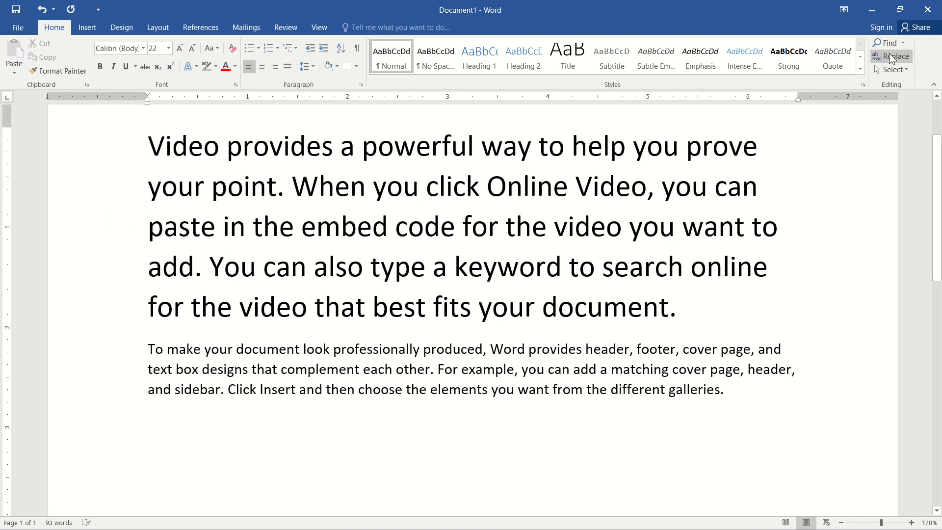
Run Replace again to change every "you" in the text to "are", and close the dialog.
{"action": "left_click", "coordinate": [893, 58]}
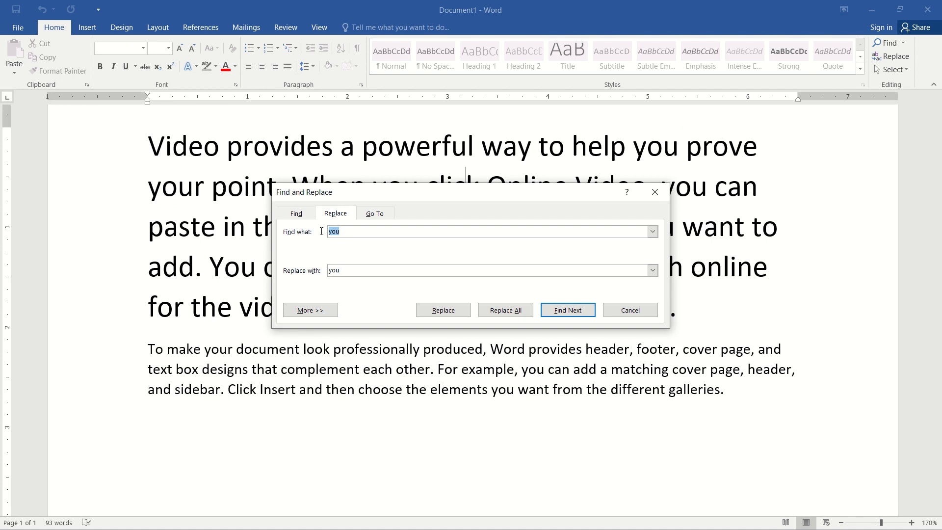
{"action": "left_click_drag", "start_coordinate": [344, 269], "coordinate": [329, 276]}
{"action": "type", "text": "are"}
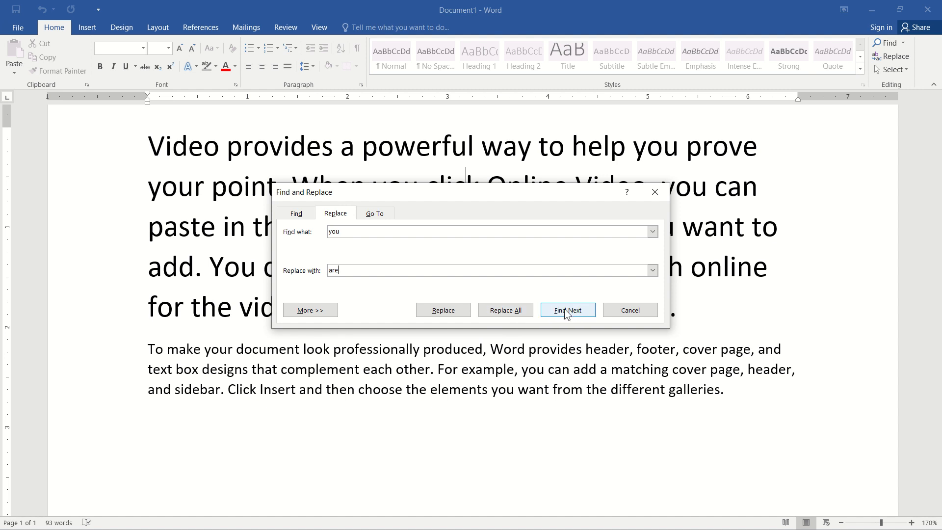
{"action": "left_click", "coordinate": [505, 309]}
{"action": "left_click", "coordinate": [475, 304]}
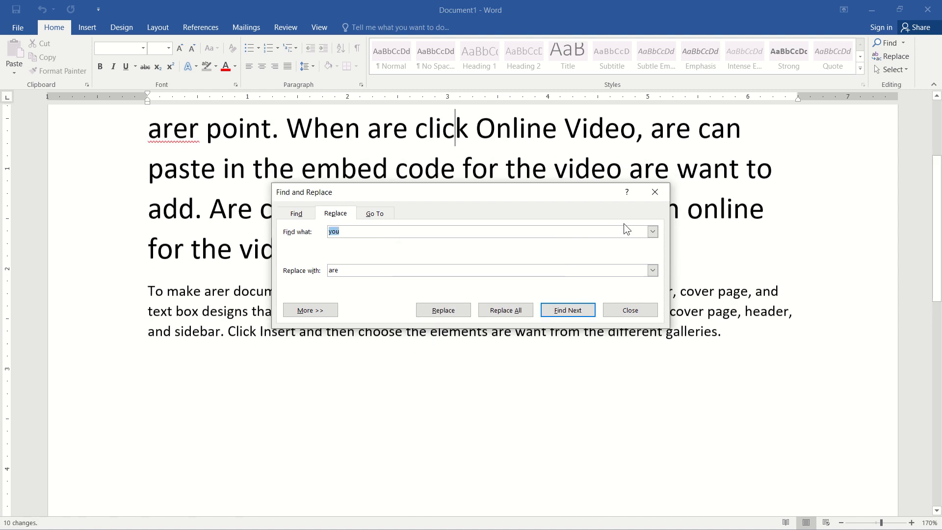
{"action": "left_click", "coordinate": [654, 192]}
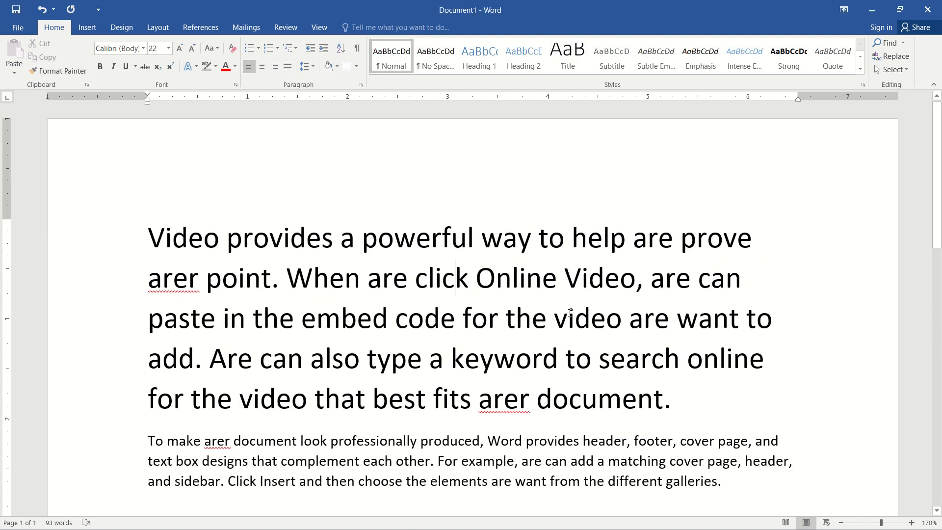
Use Go To to jump to line 6 of the document, and close the dialog.
{"action": "left_click", "coordinate": [903, 43]}
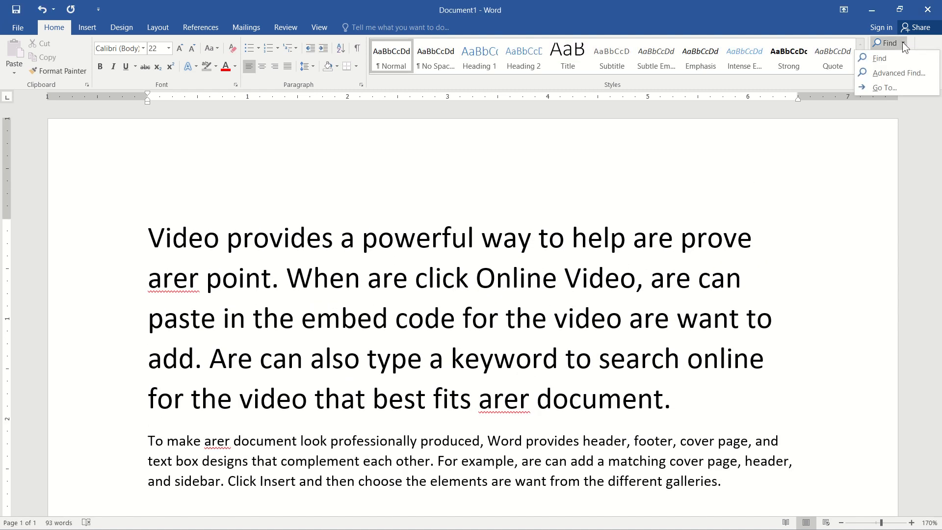
{"action": "left_click", "coordinate": [883, 87]}
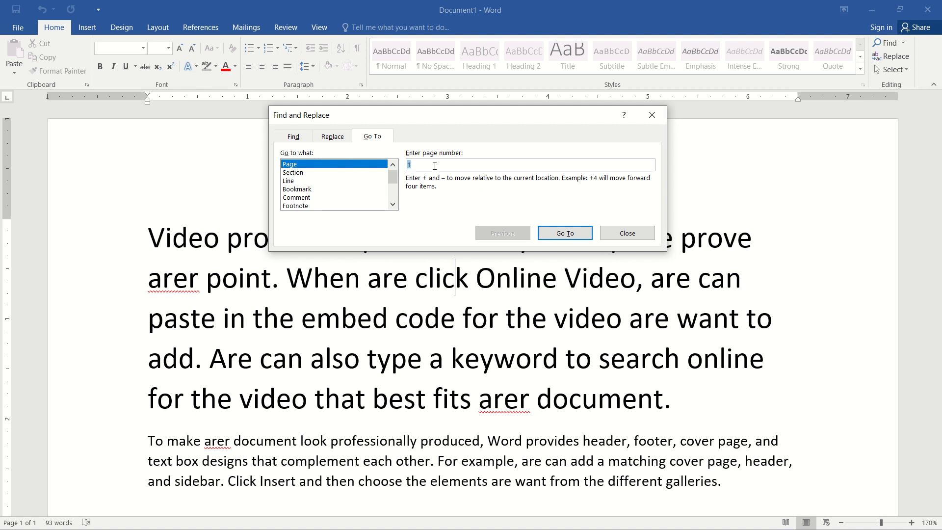
{"action": "left_click", "coordinate": [303, 181]}
{"action": "left_click", "coordinate": [458, 166]}
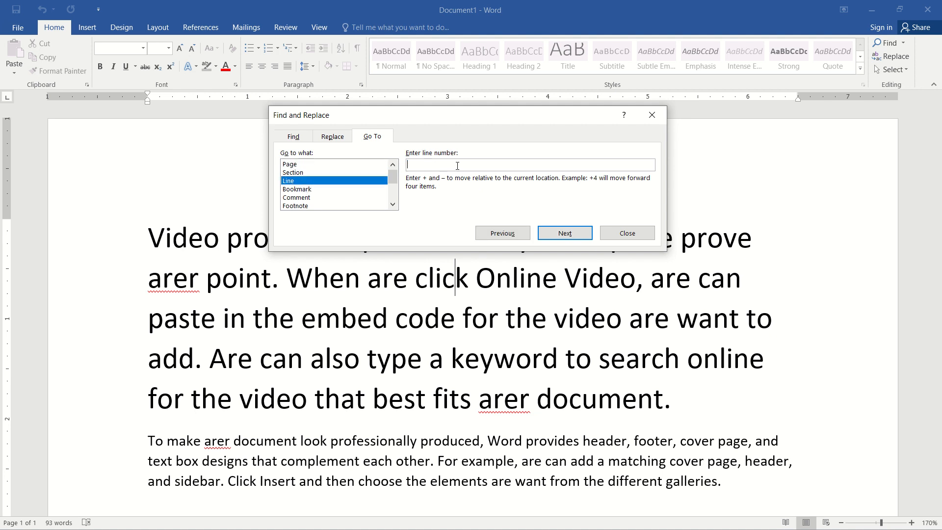
{"action": "type", "text": "6"}
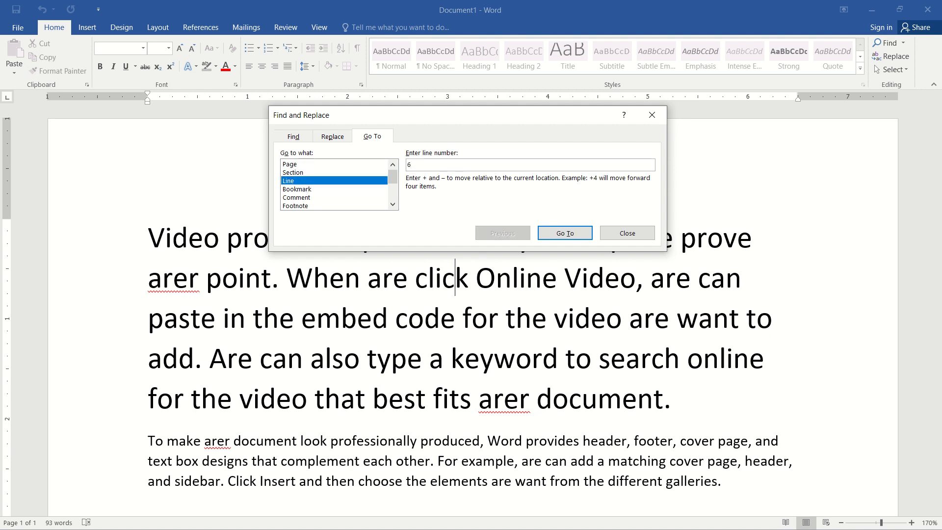
{"action": "left_click", "coordinate": [566, 233]}
{"action": "left_click", "coordinate": [610, 235]}
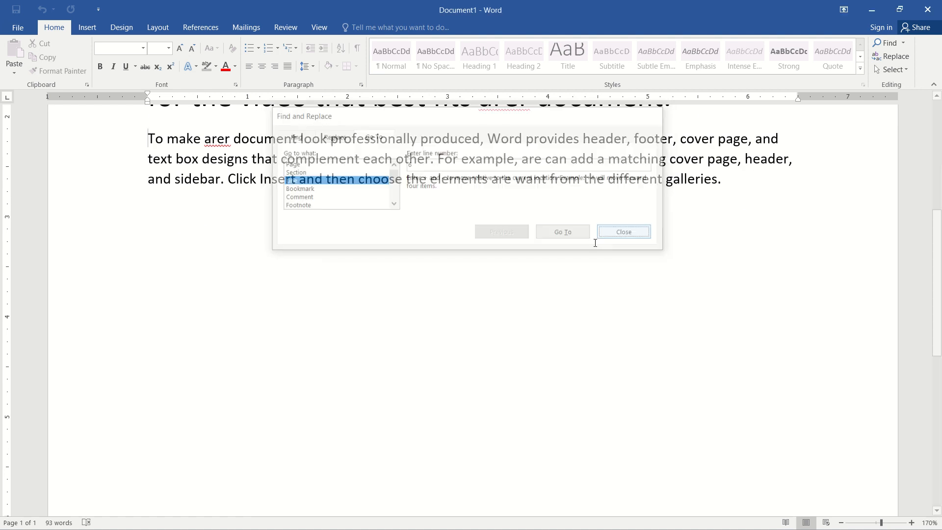
Put the cursor at the start of "Video provides" and move it down line by line to check the line count.
{"action": "scroll", "coordinate": [363, 280], "scroll_direction": "up", "scroll_amount": 2}
{"action": "scroll", "coordinate": [364, 284], "scroll_direction": "up", "scroll_amount": 1}
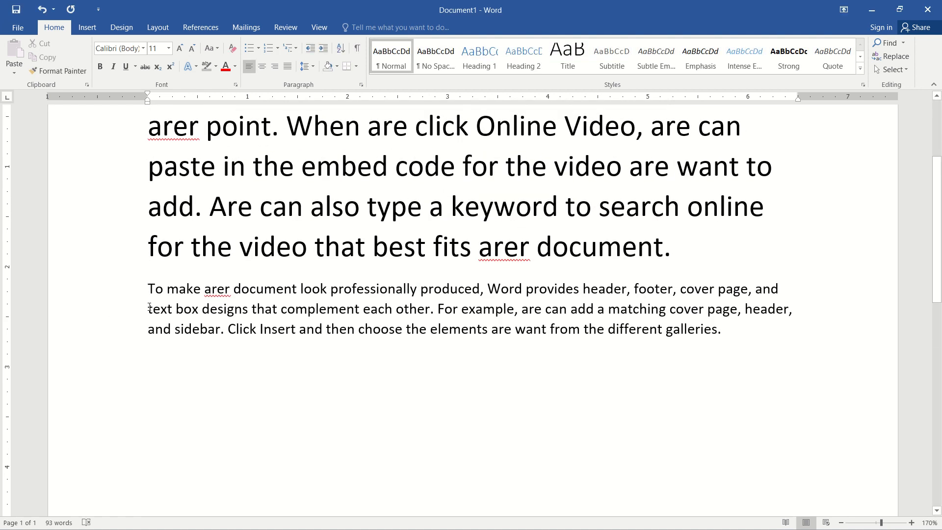
{"action": "scroll", "coordinate": [149, 288], "scroll_direction": "up", "scroll_amount": 3}
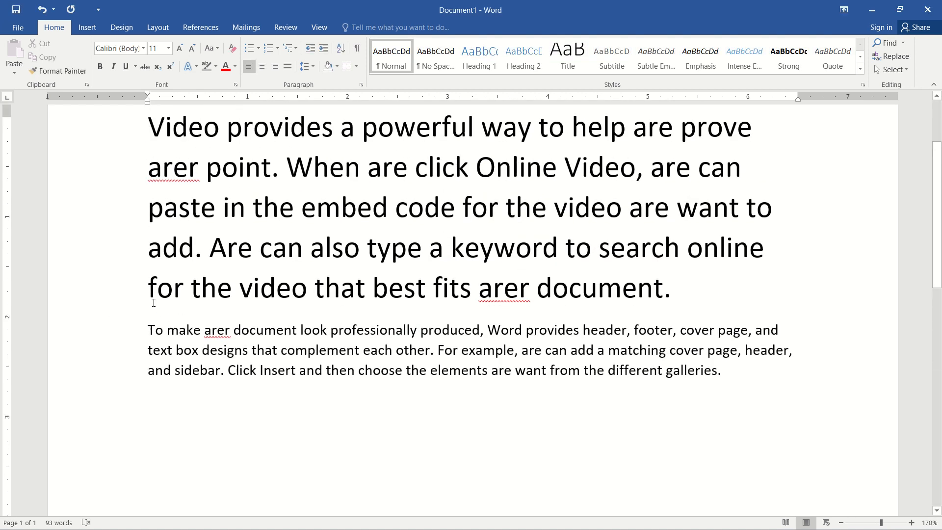
{"action": "left_click", "coordinate": [150, 228]}
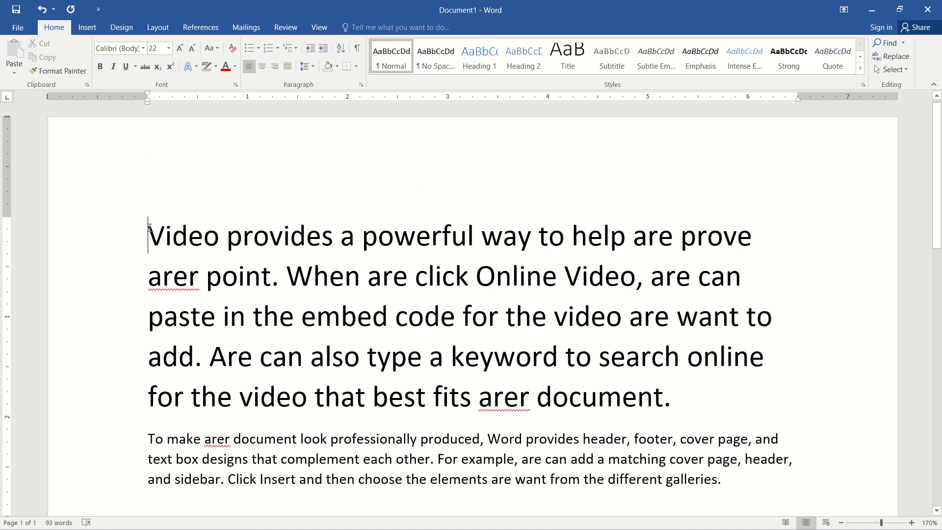
{"action": "key", "text": "Down"}
{"action": "key", "text": "Down"}
{"action": "key", "text": "Down"}
{"action": "key", "text": "Down"}
{"action": "key", "text": "Down"}
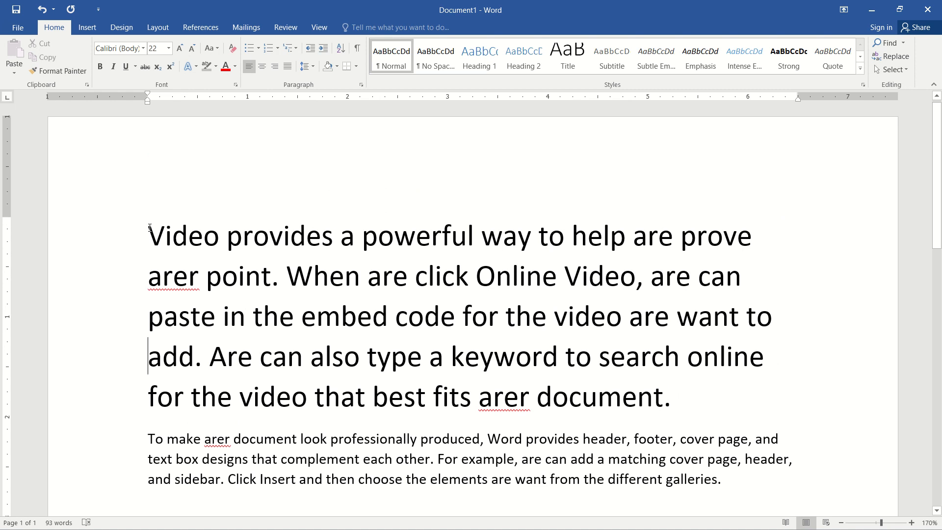